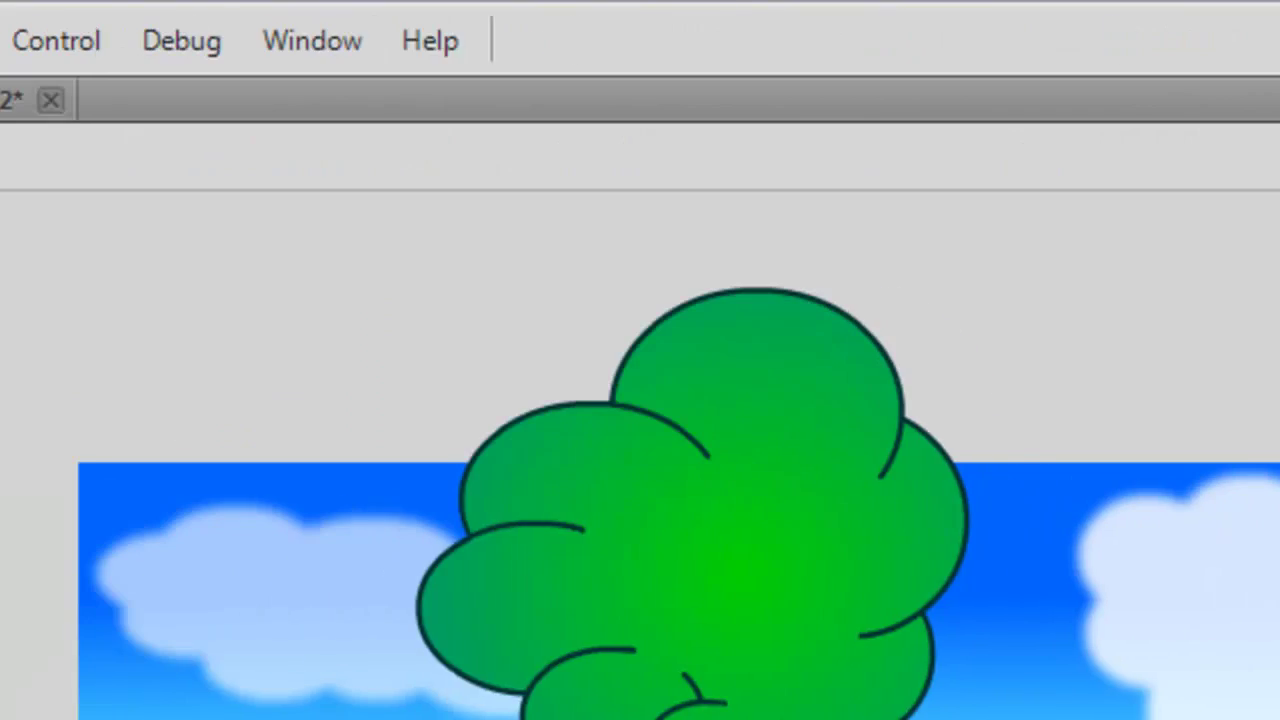
Open the Scene panel from Window > Other Panels, which lists only Scene 1
left_click(330, 41)
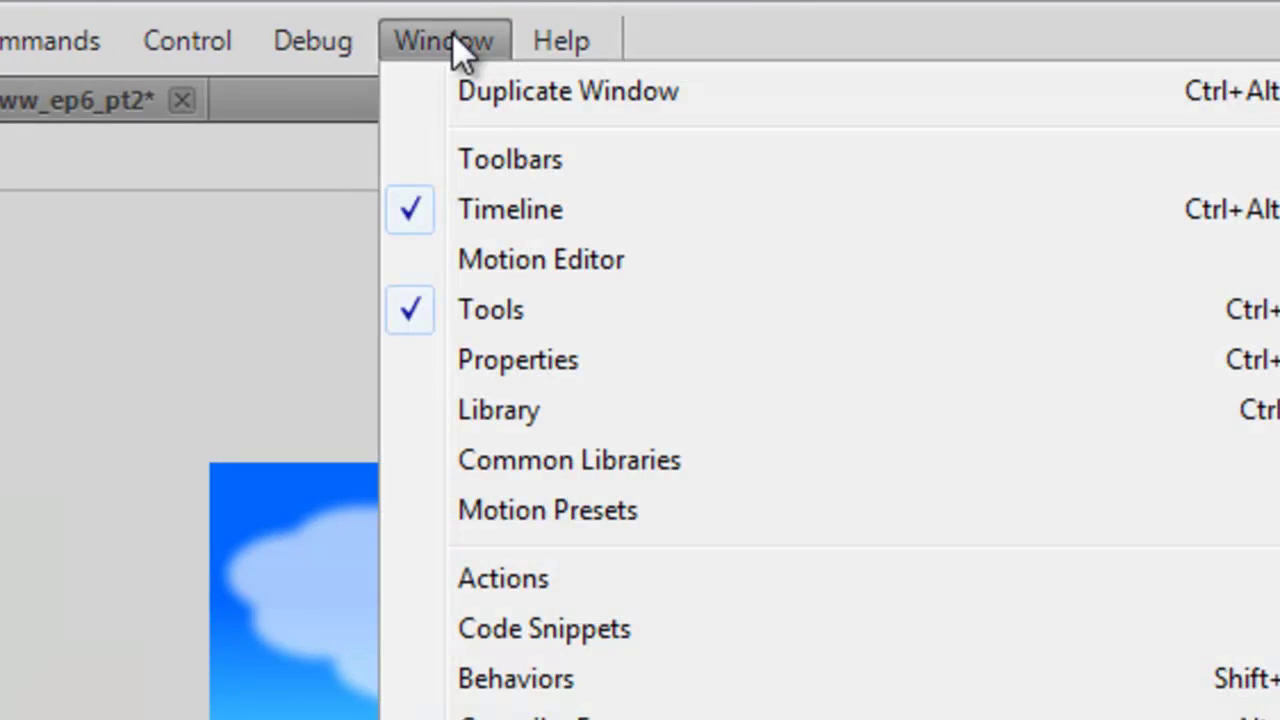
mouse_move(223, 374)
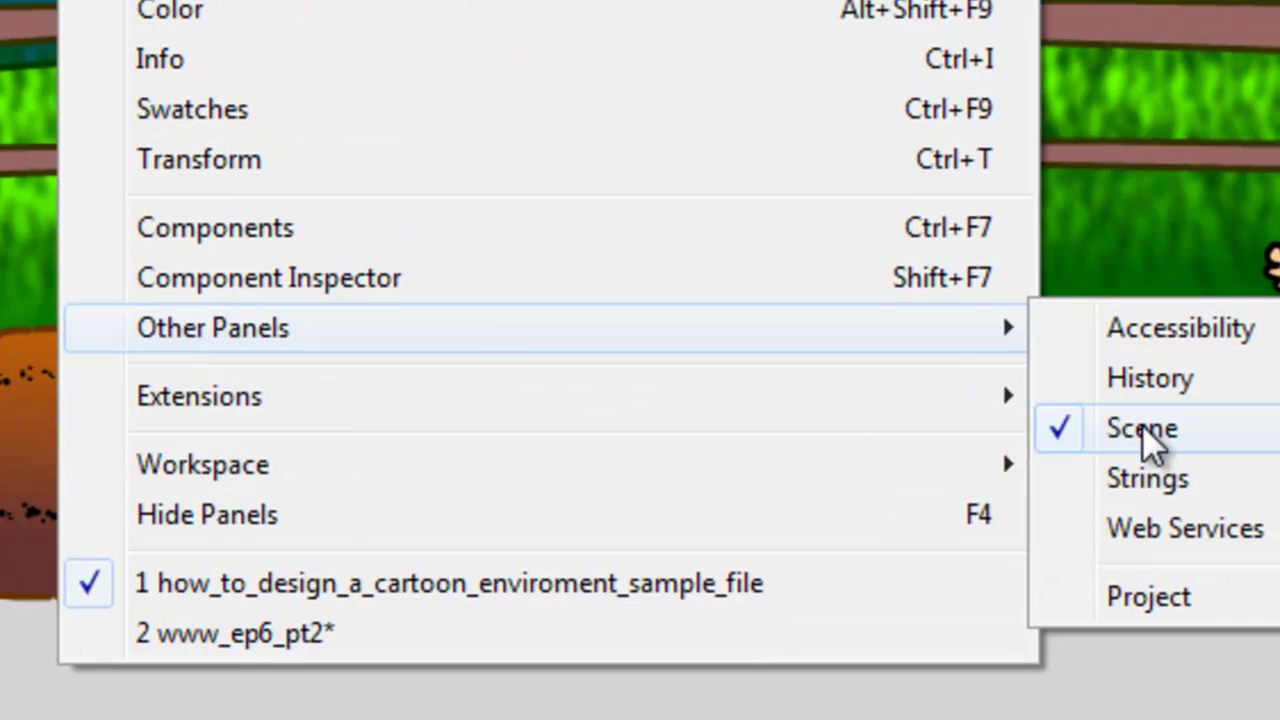
left_click(1150, 440)
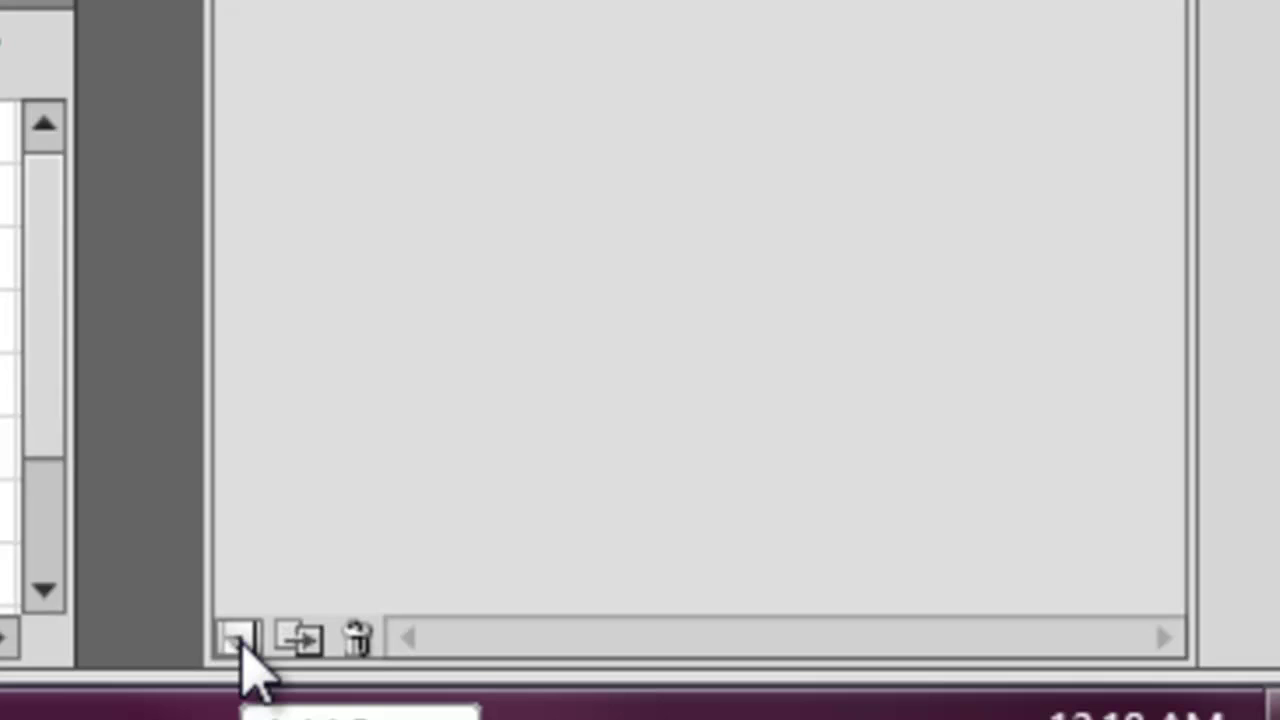
Add Scene 2 in the Scene panel and switch to its empty stage
left_click(240, 638)
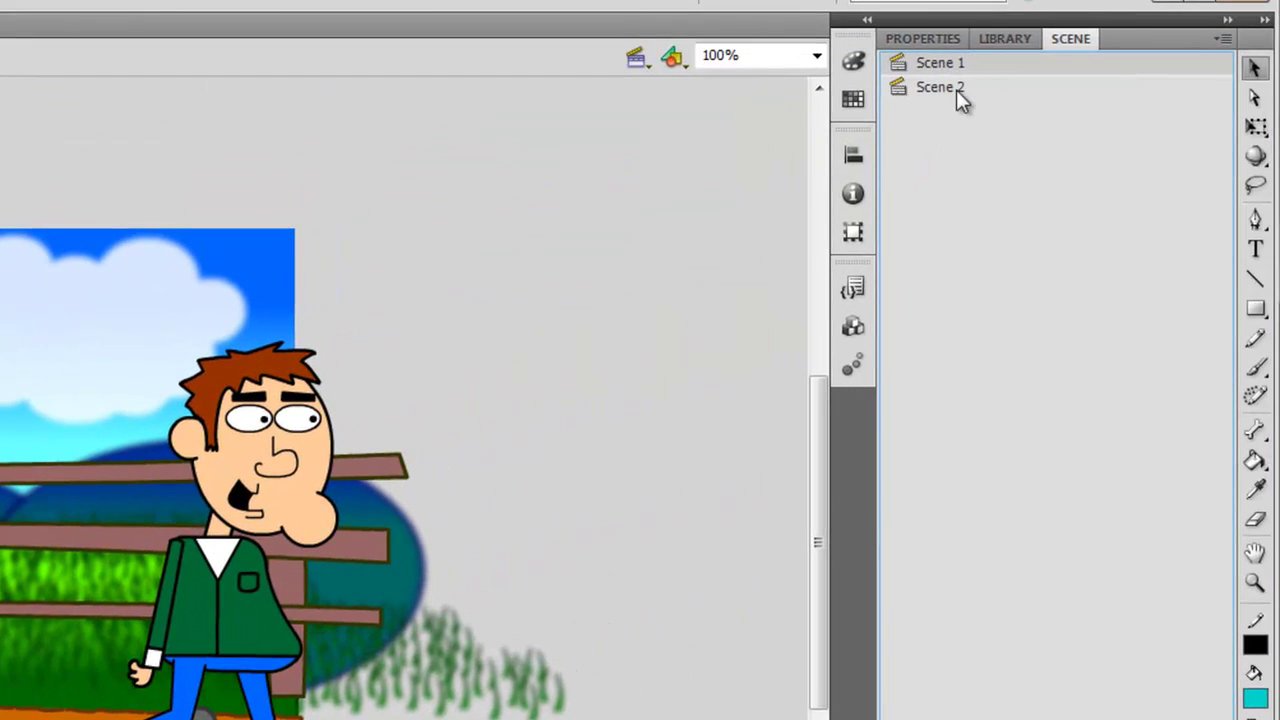
left_click(940, 87)
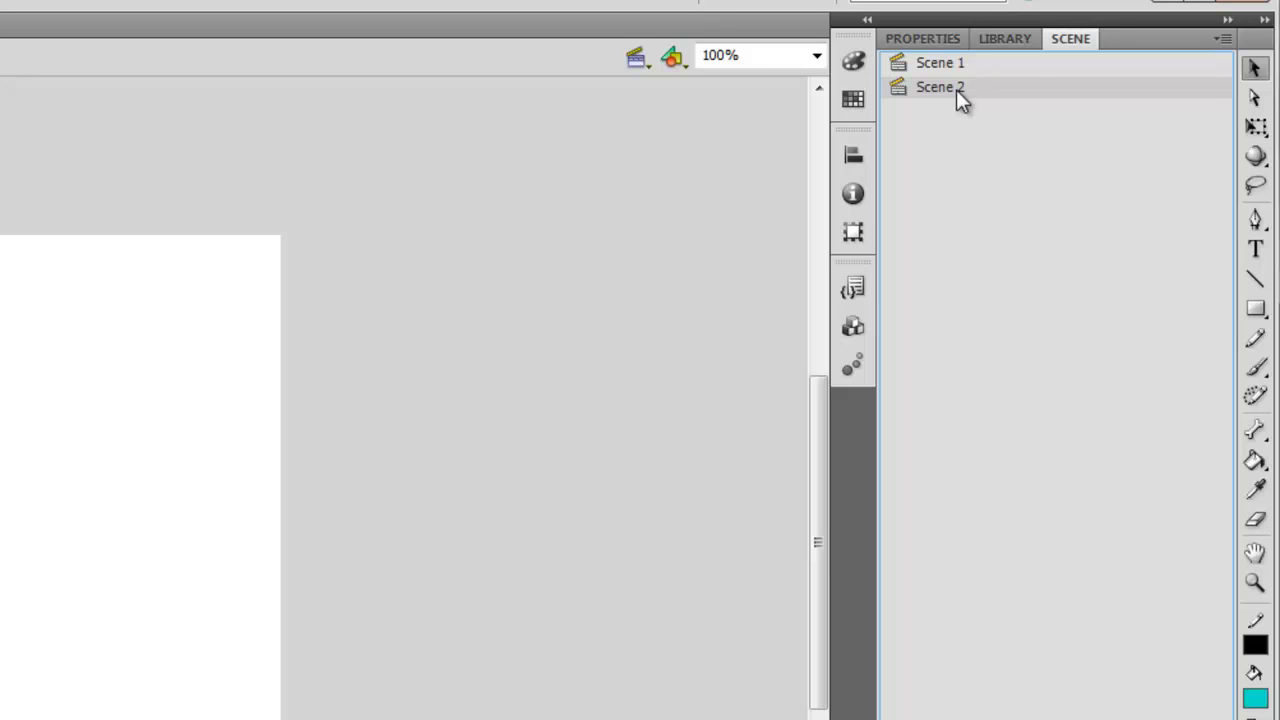
Return to Scene 1, duplicate it, then delete the duplicate copy
left_click(958, 64)
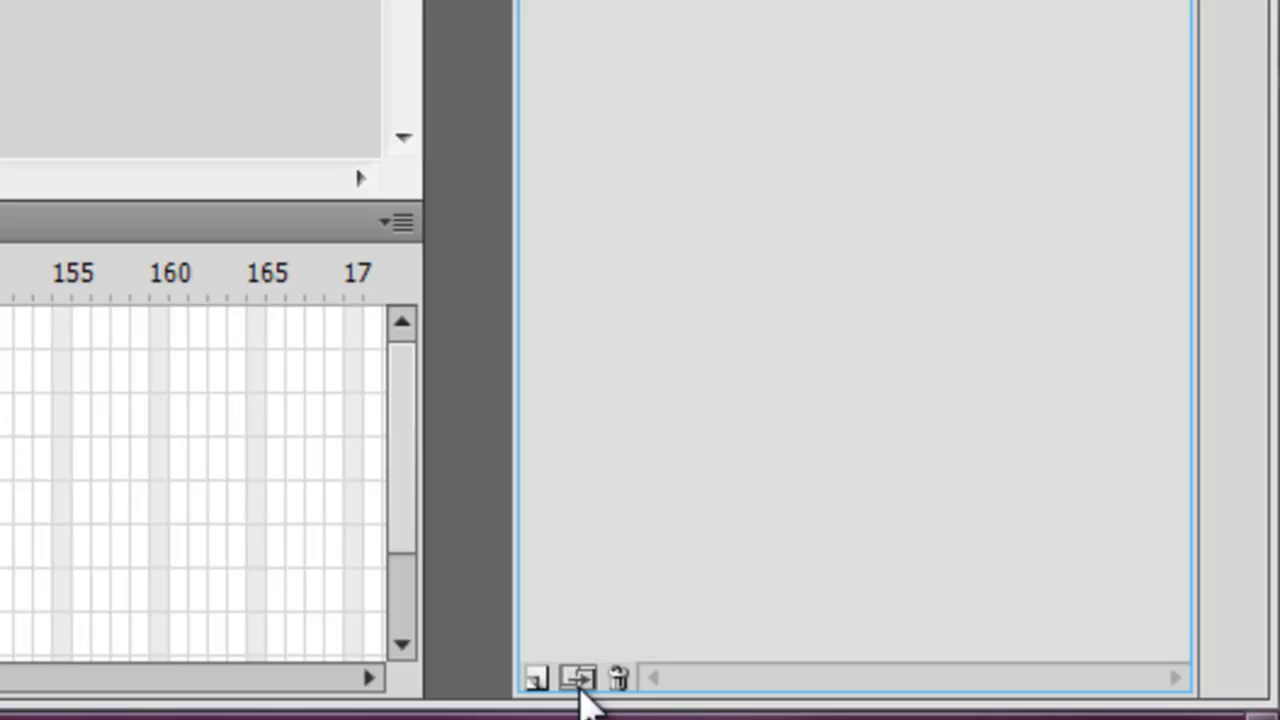
left_click(579, 680)
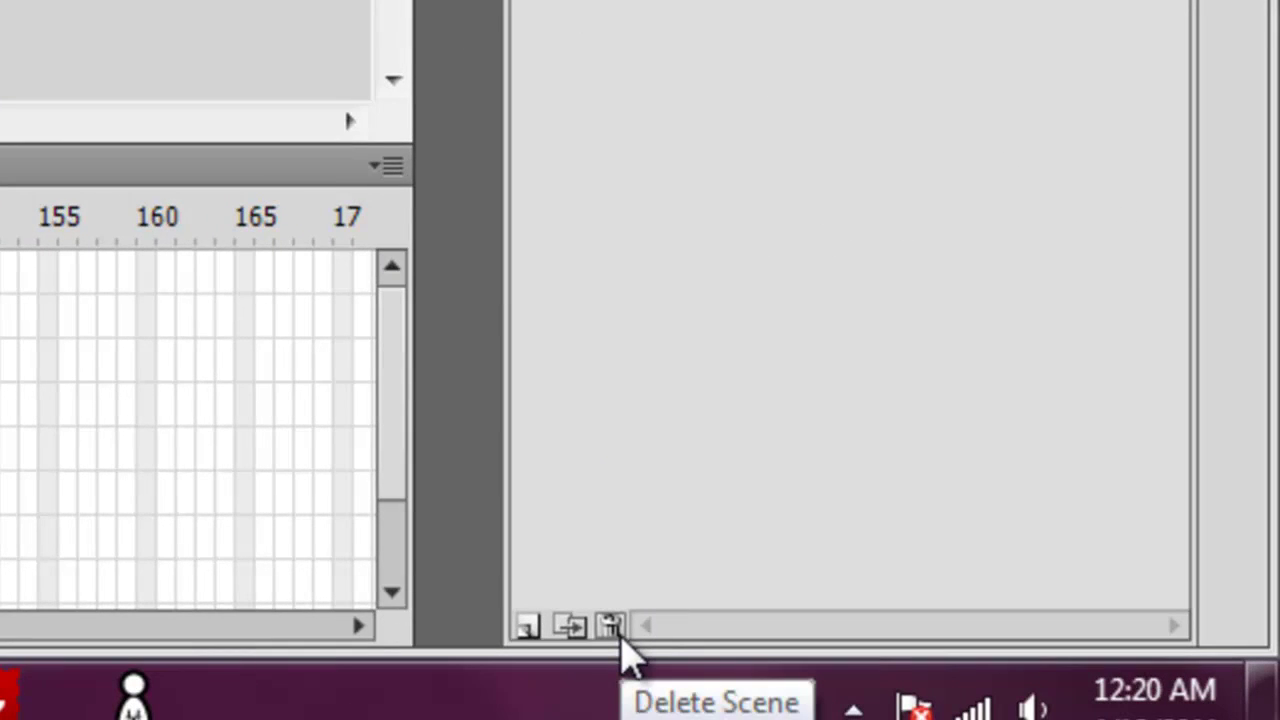
left_click(618, 638)
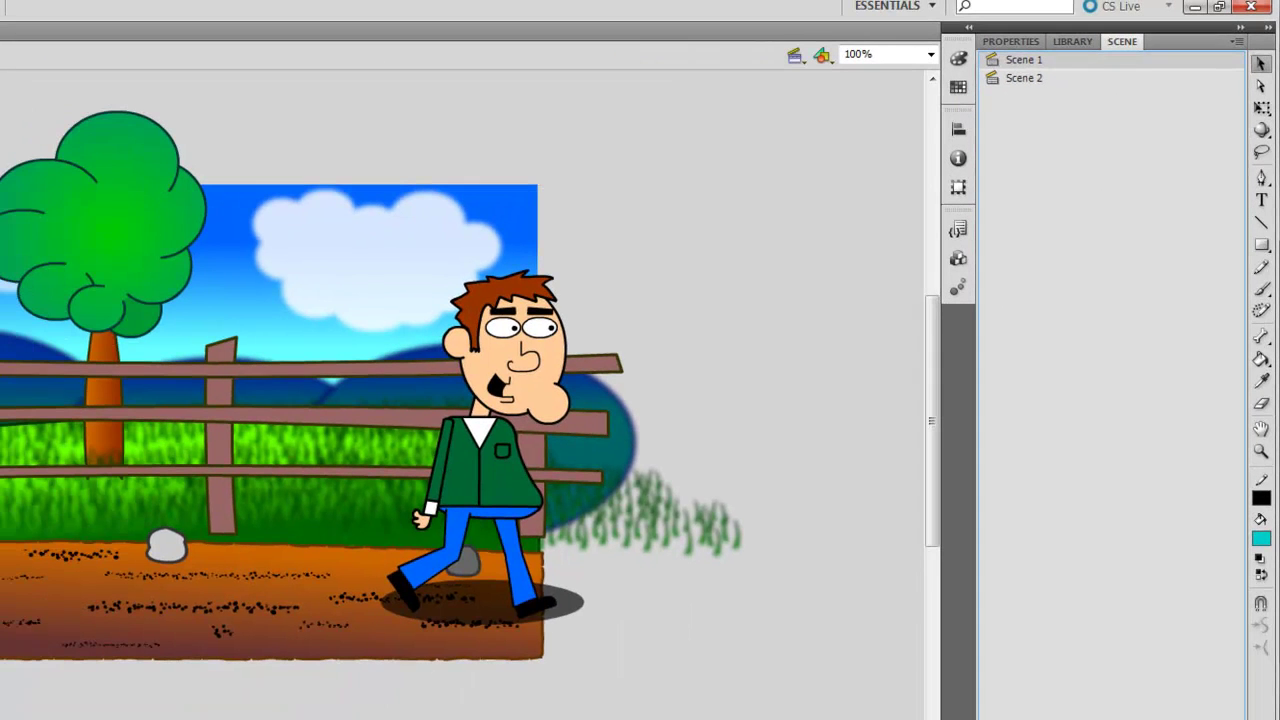
Copy the walking character from Scene 1 and paste it in place in Scene 2
left_click(630, 315)
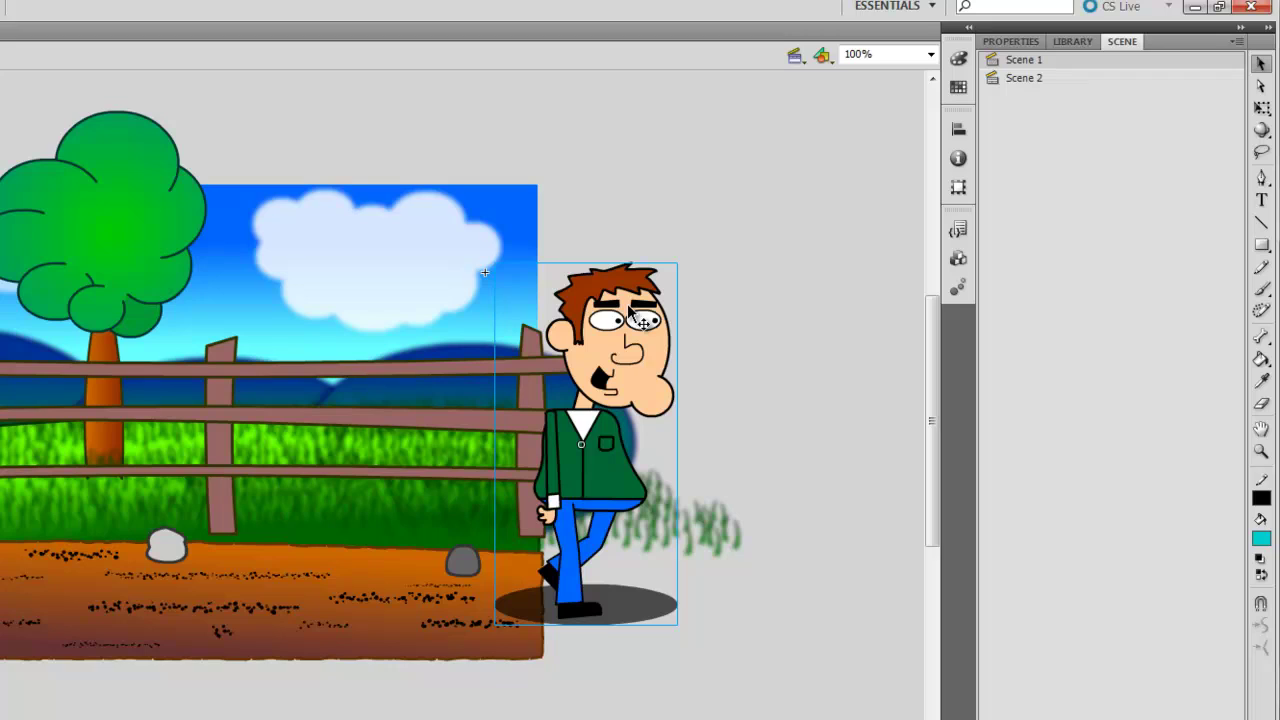
left_click(1004, 84)
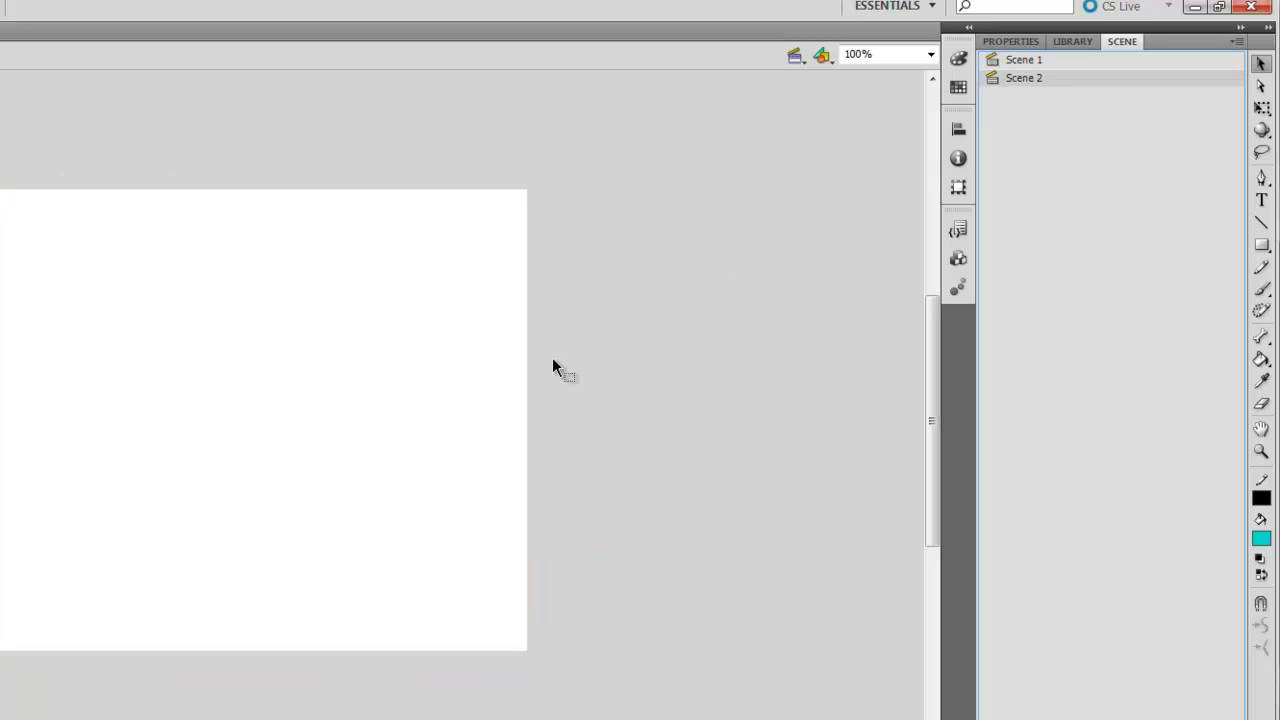
key("ctrl+shift+v")
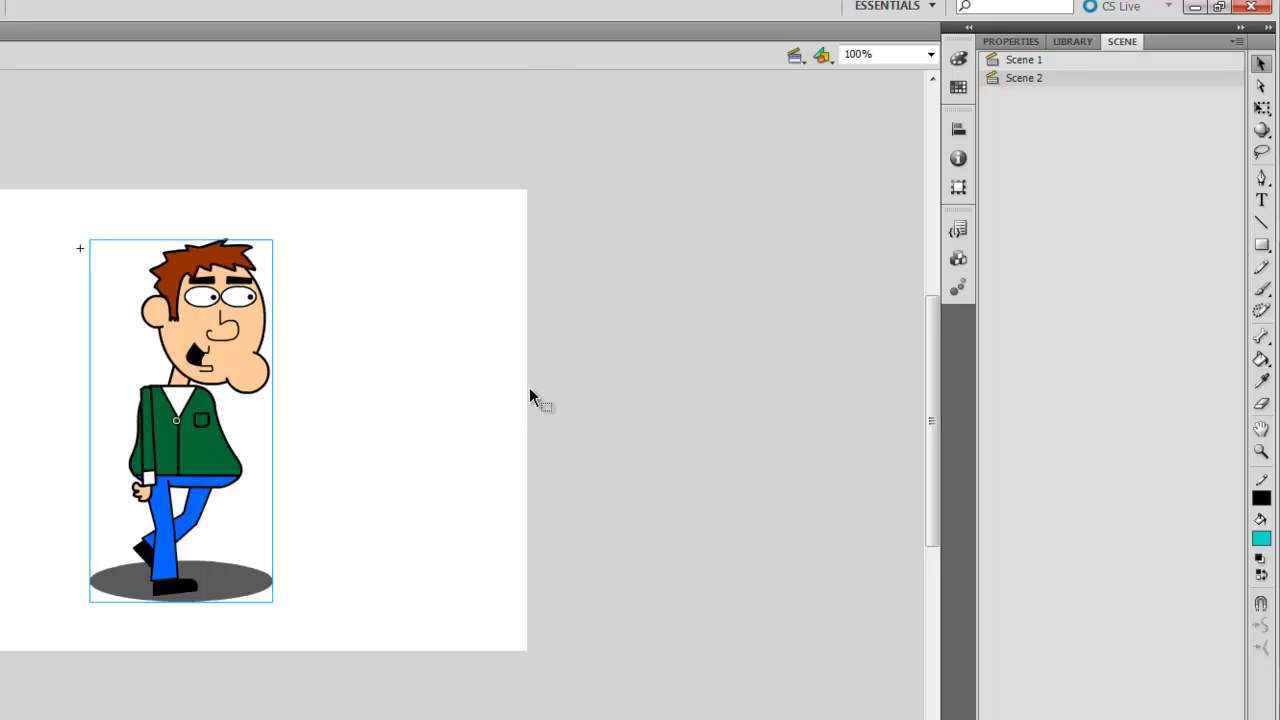
Enlarge the character with Free Transform and move it down-left into a close-up
left_click(1261, 110)
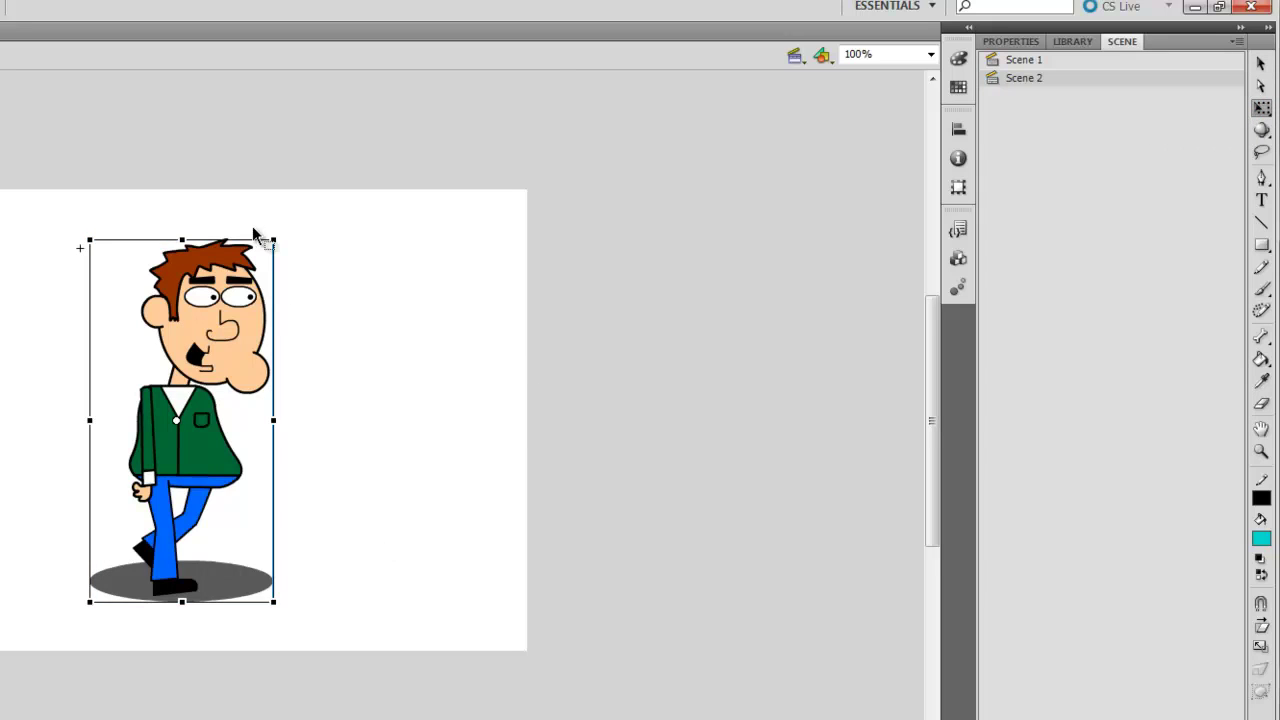
left_click_drag(270, 241, 575, 49)
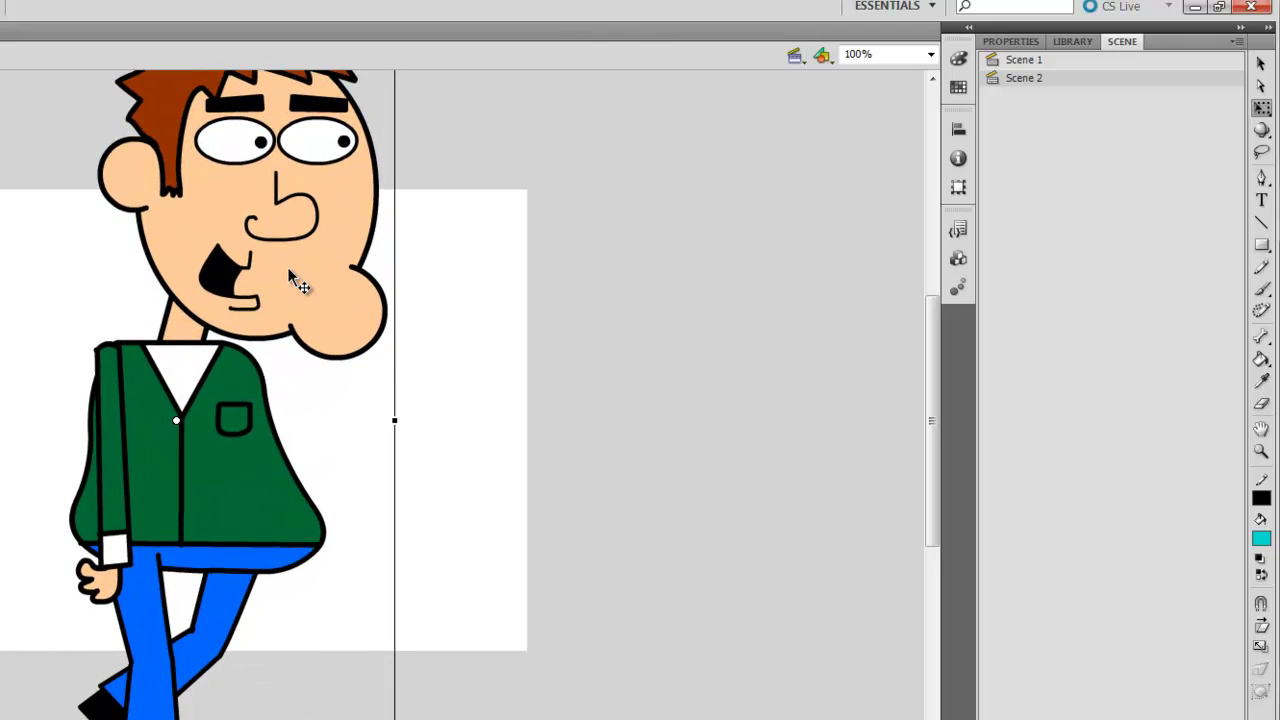
left_click_drag(262, 196, 211, 398)
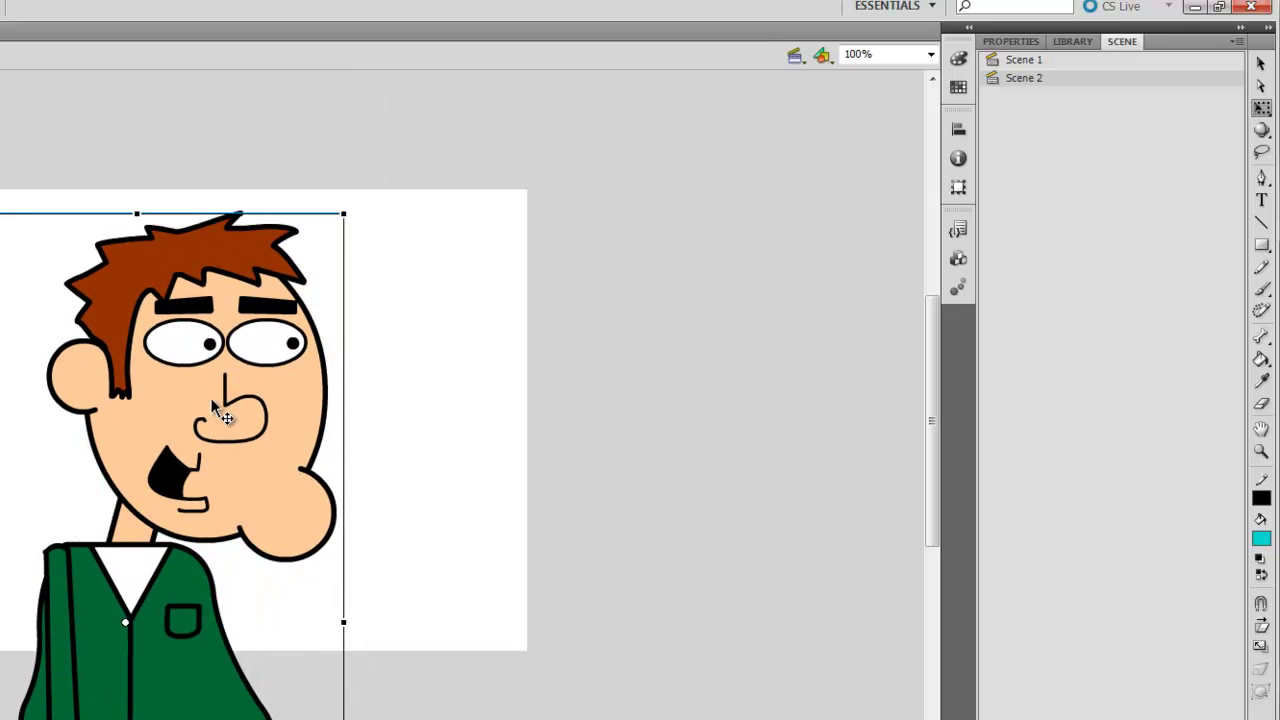
Paste Scene 1's sky, hills and fence background onto a new Layer 2 below Layer 1 in Scene 2
left_click(1034, 58)
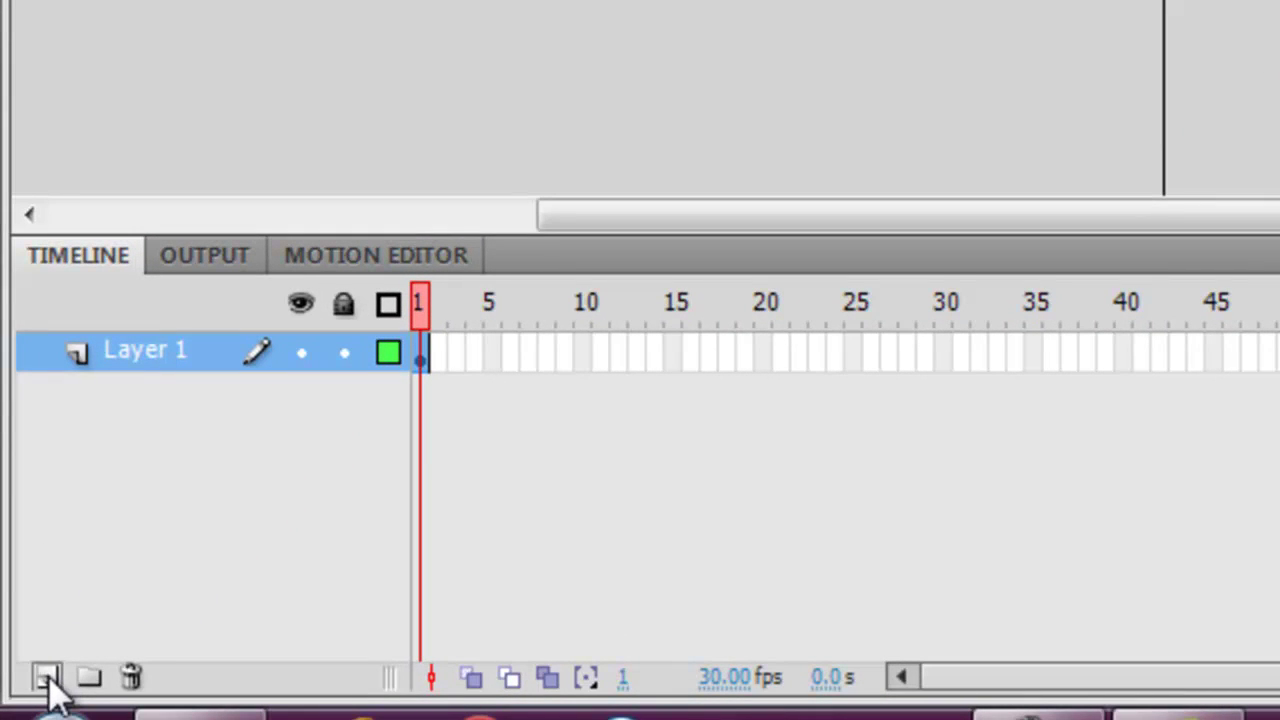
left_click(47, 678)
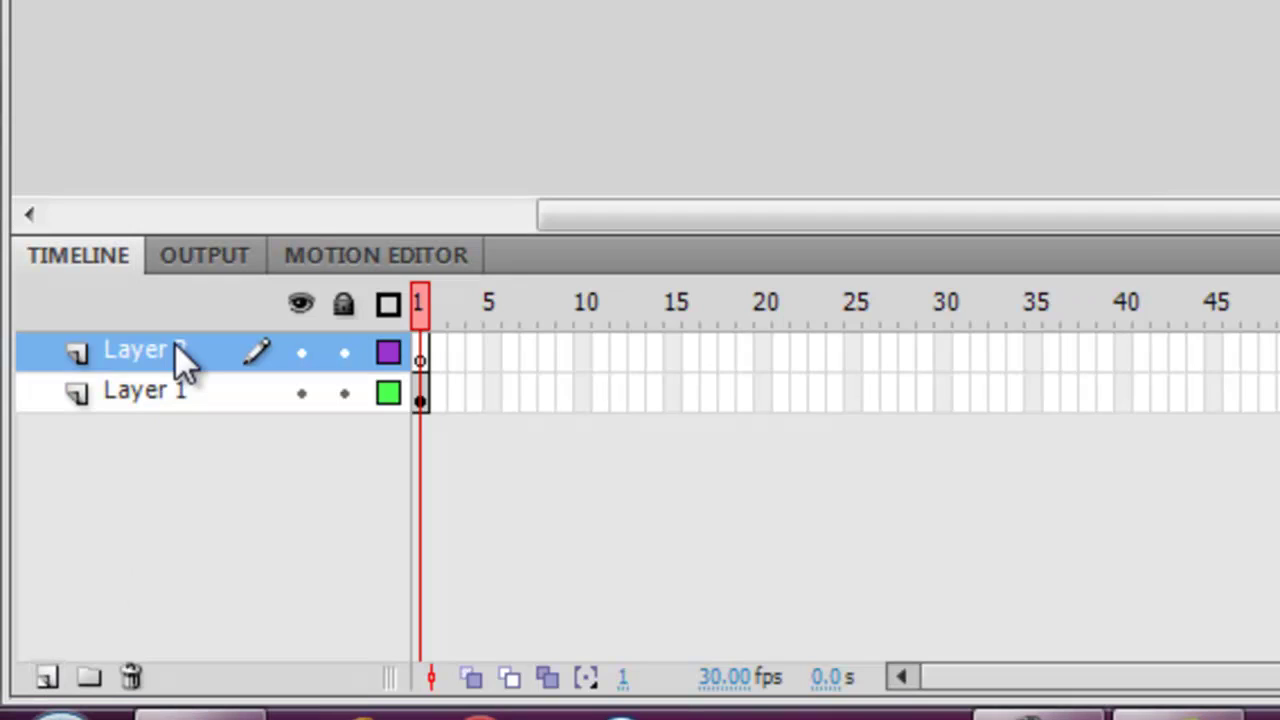
left_click_drag(175, 344, 178, 417)
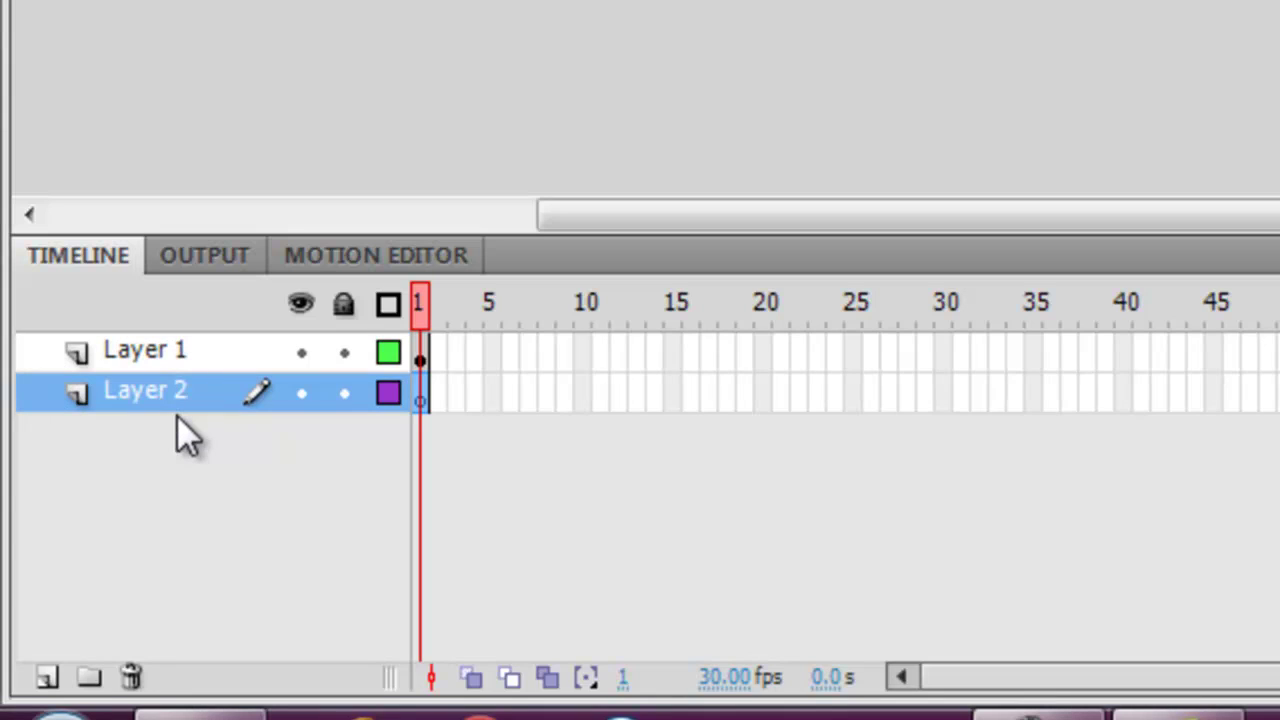
key("ctrl+v")
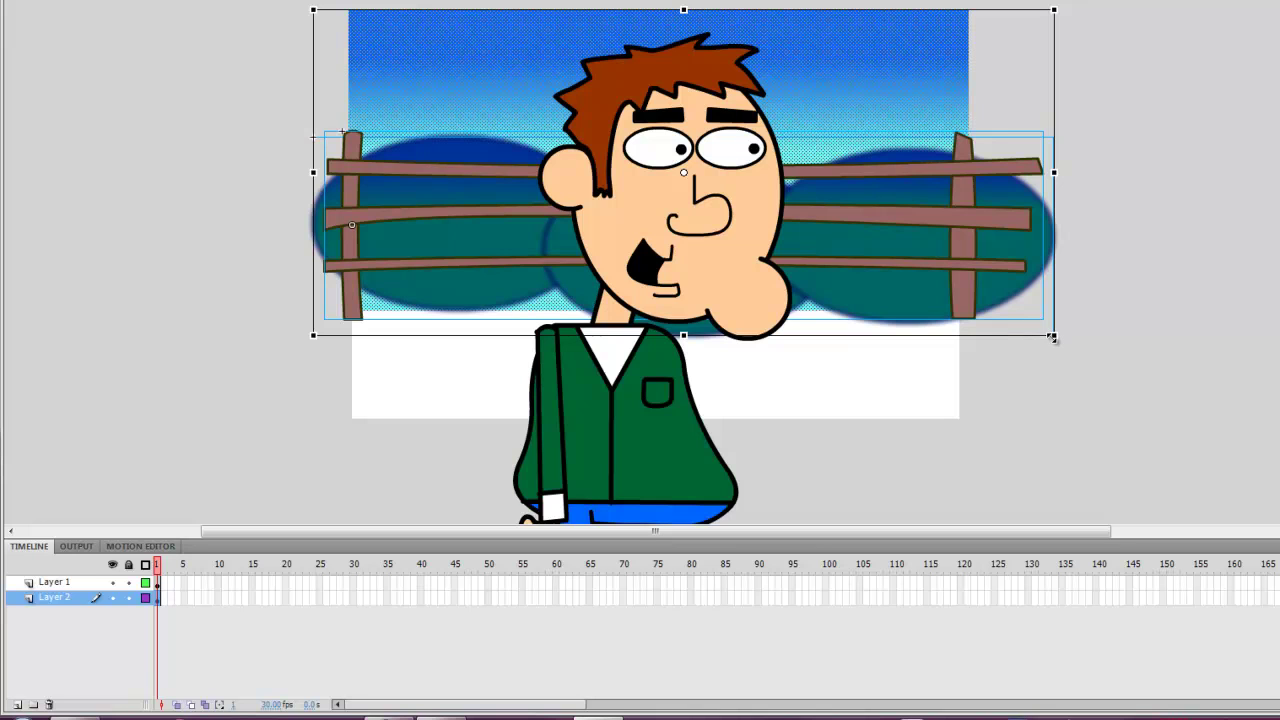
Scale up the background and shift it left so it fills the stage
left_click_drag(1052, 338, 1279, 574)
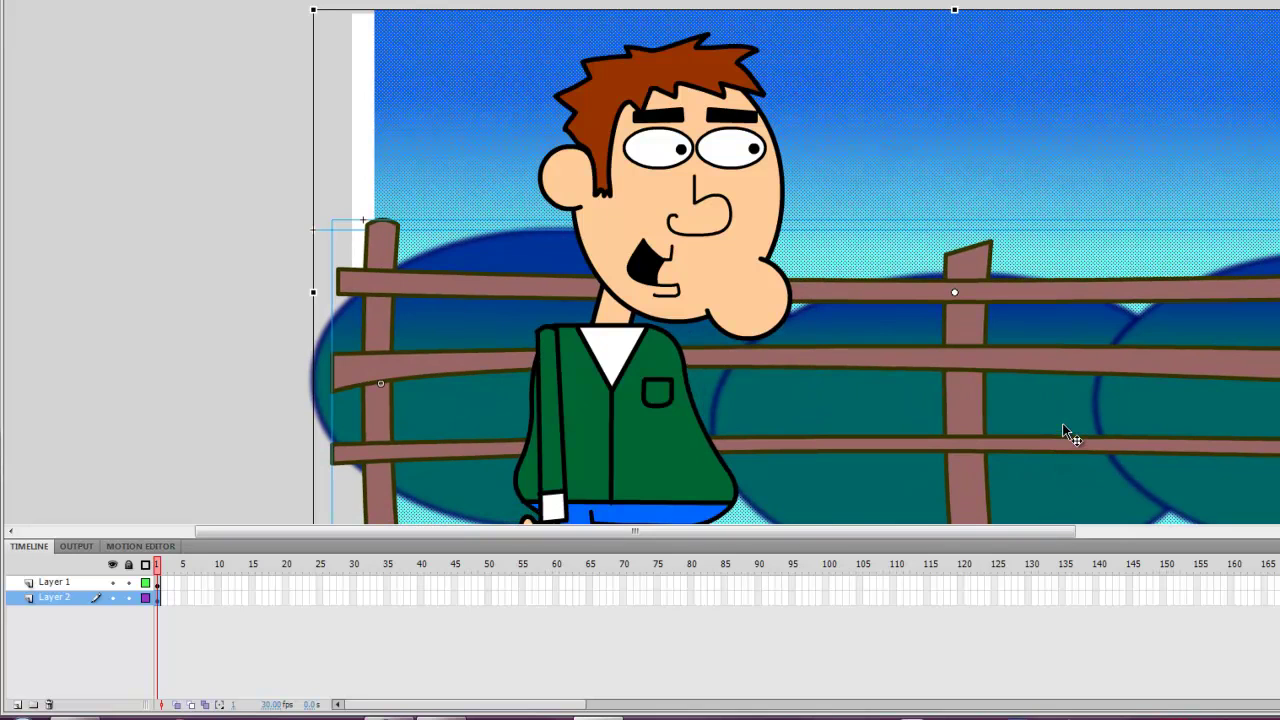
left_click_drag(1062, 423, 894, 420)
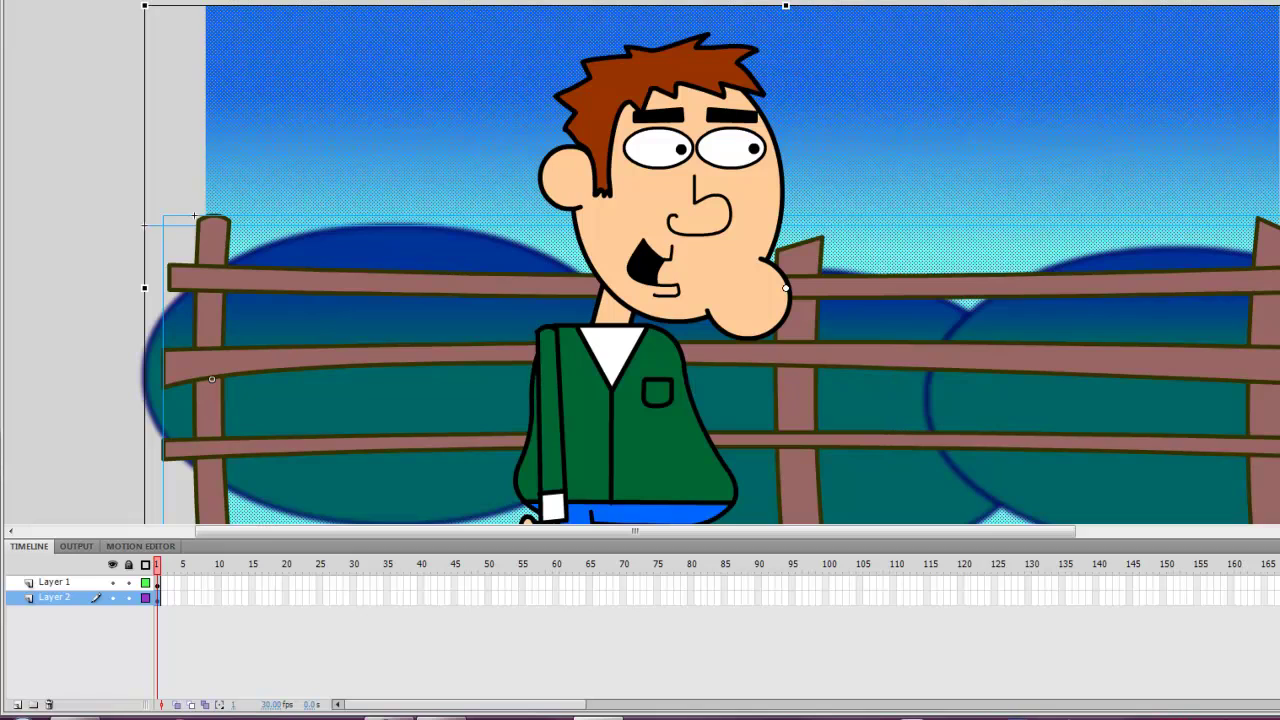
key("Escape")
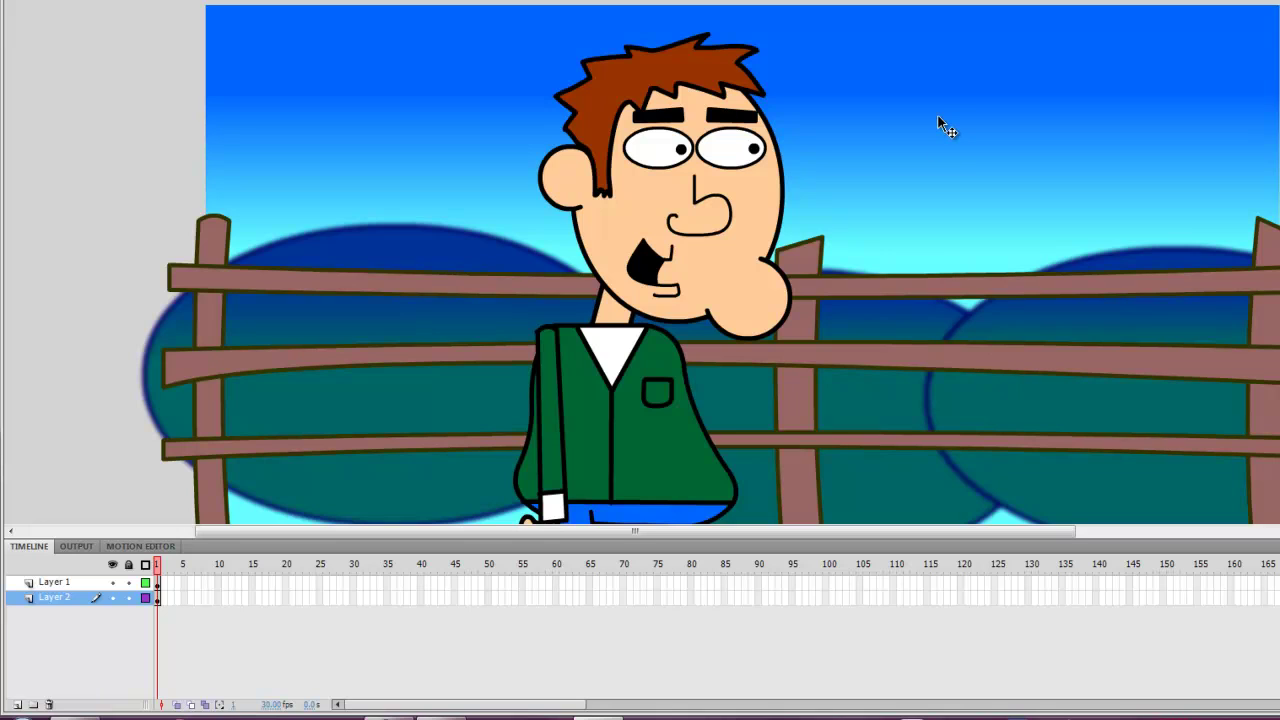
Cut the fence and paste it in place on new Layer 3, then select the blue hills
left_click(790, 400)
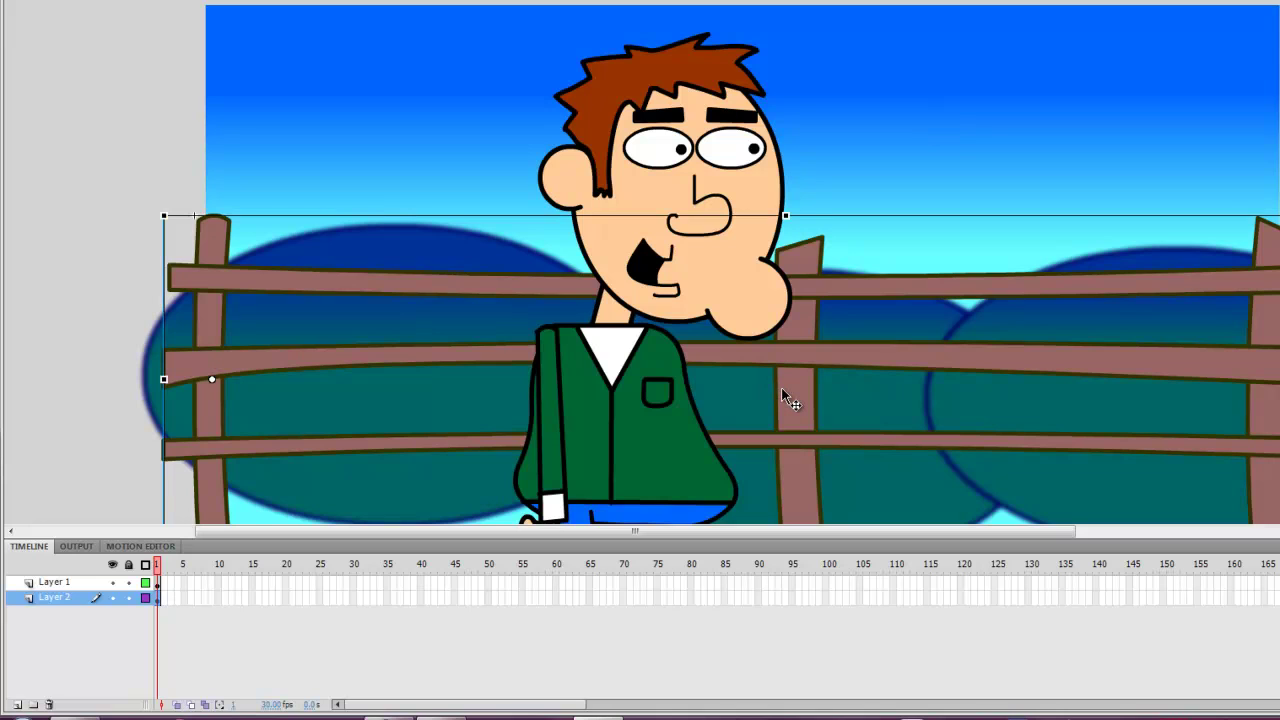
key("Delete")
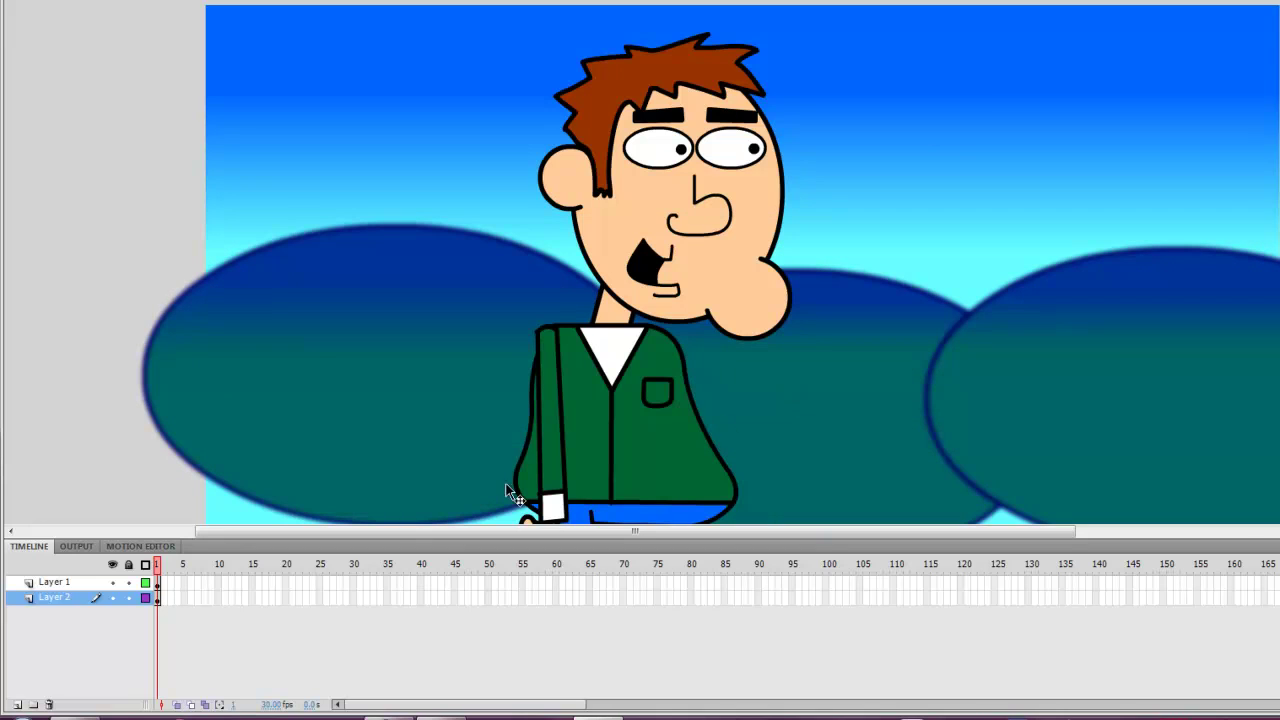
left_click(17, 704)
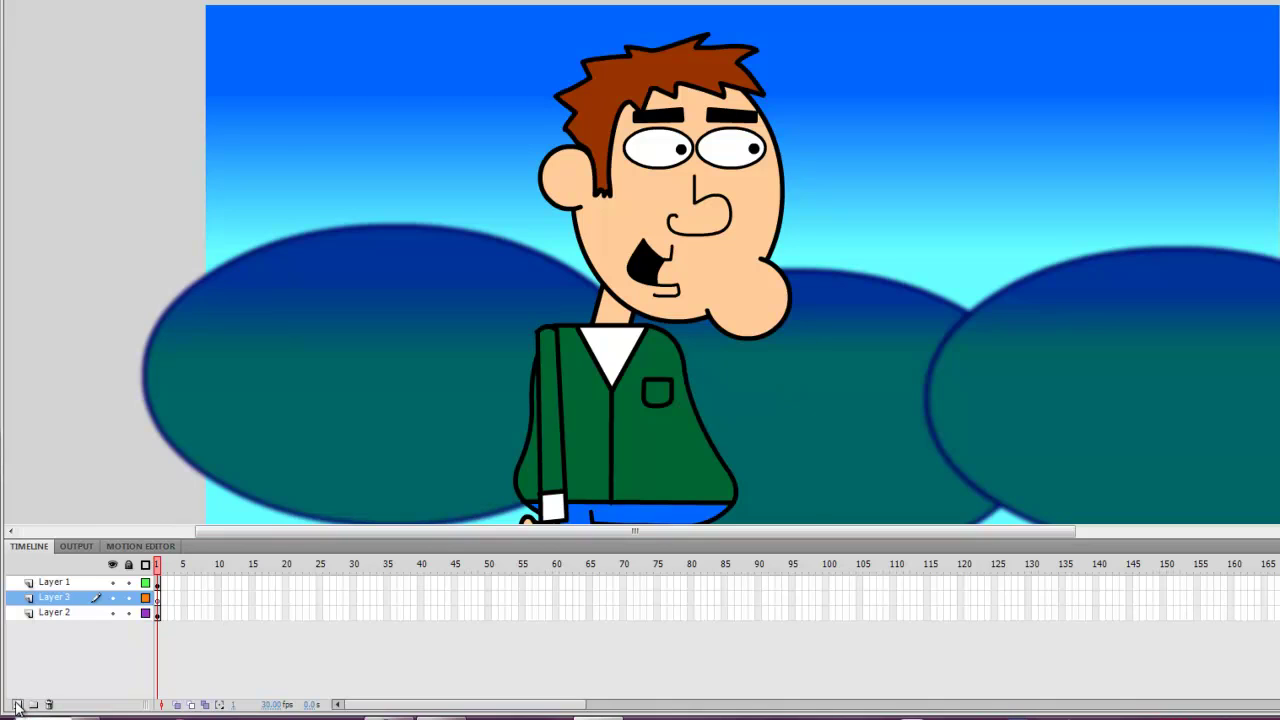
key("ctrl+shift+v")
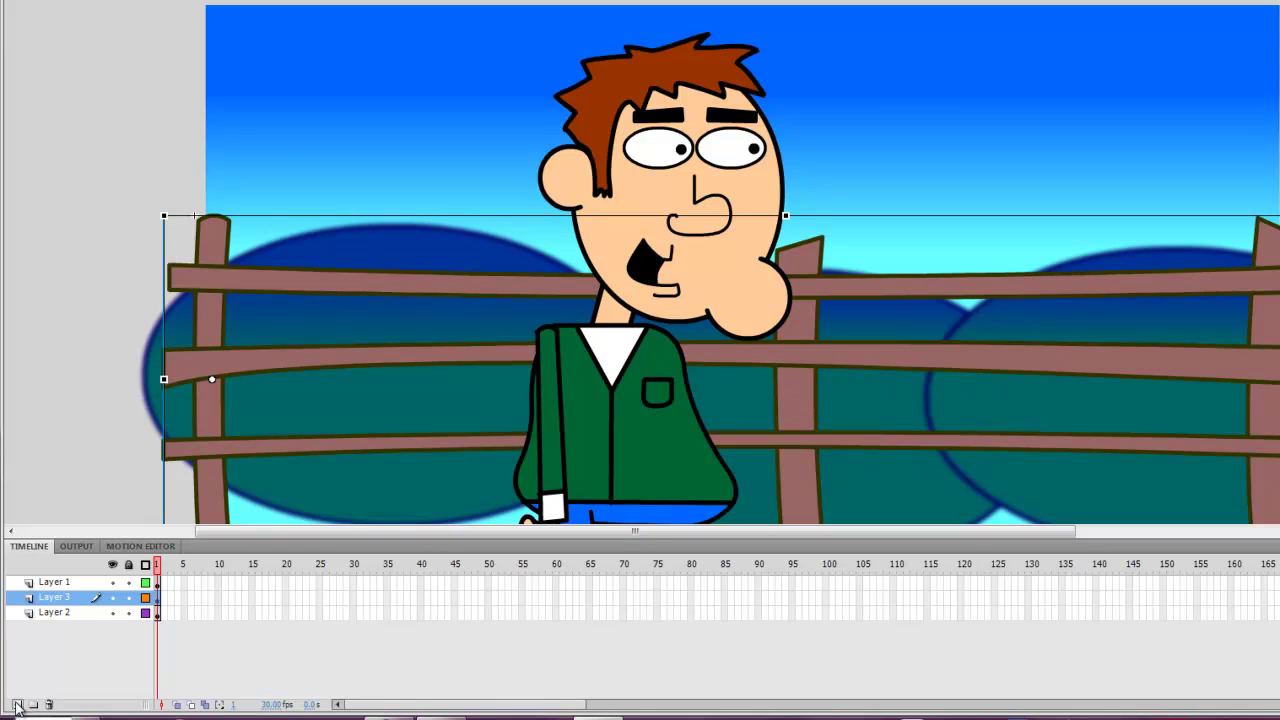
left_click(389, 247)
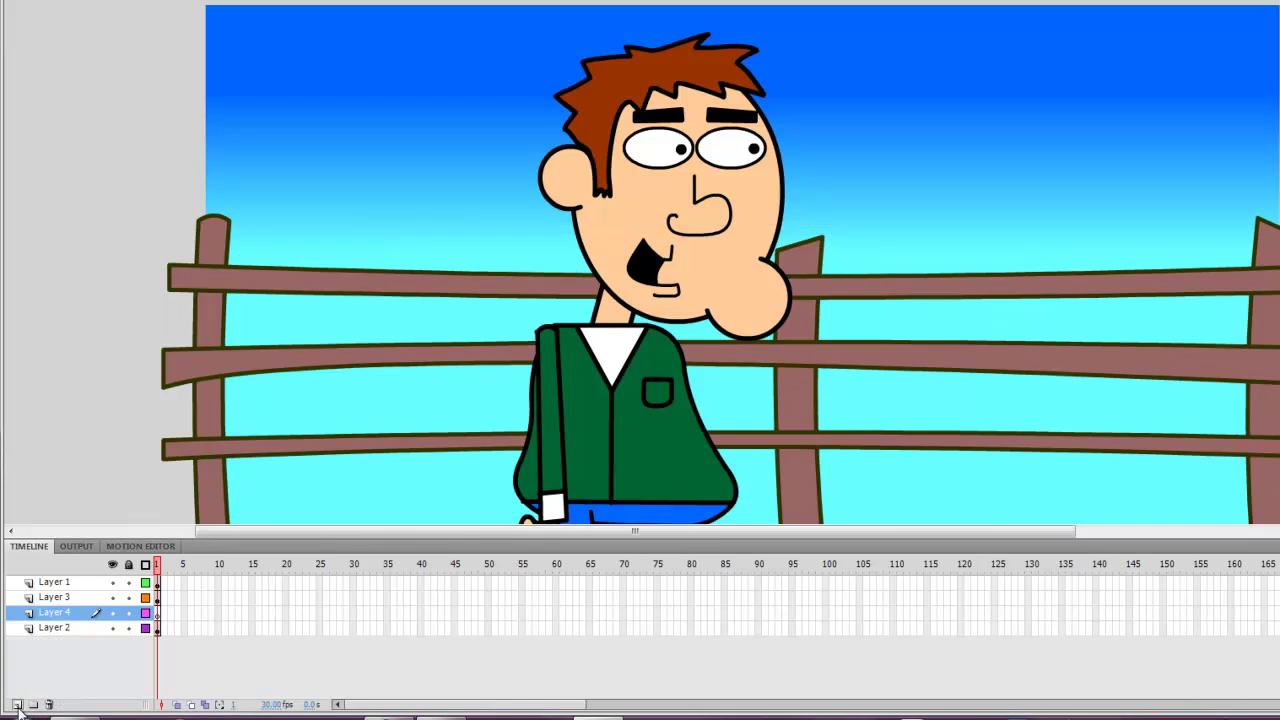
Paste the blue hills in place on Layer 4 and nudge them slightly upward
key("ctrl+shift+v")
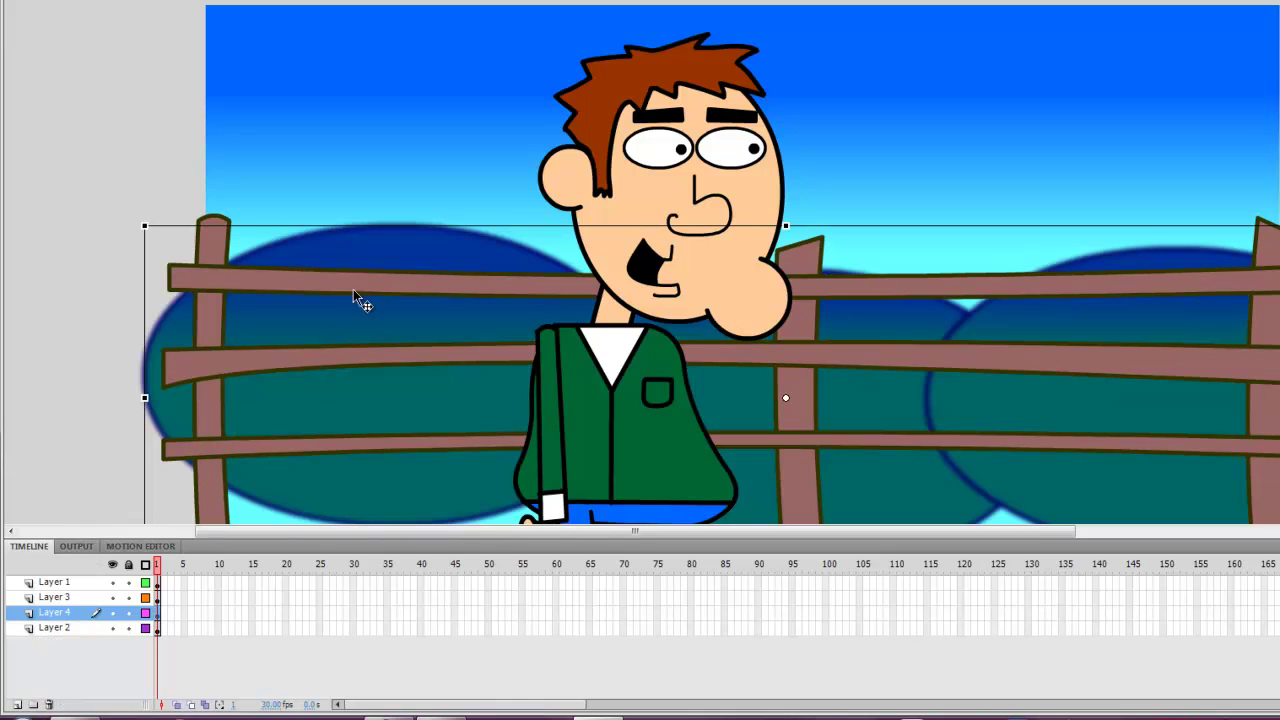
left_click_drag(372, 245, 372, 229)
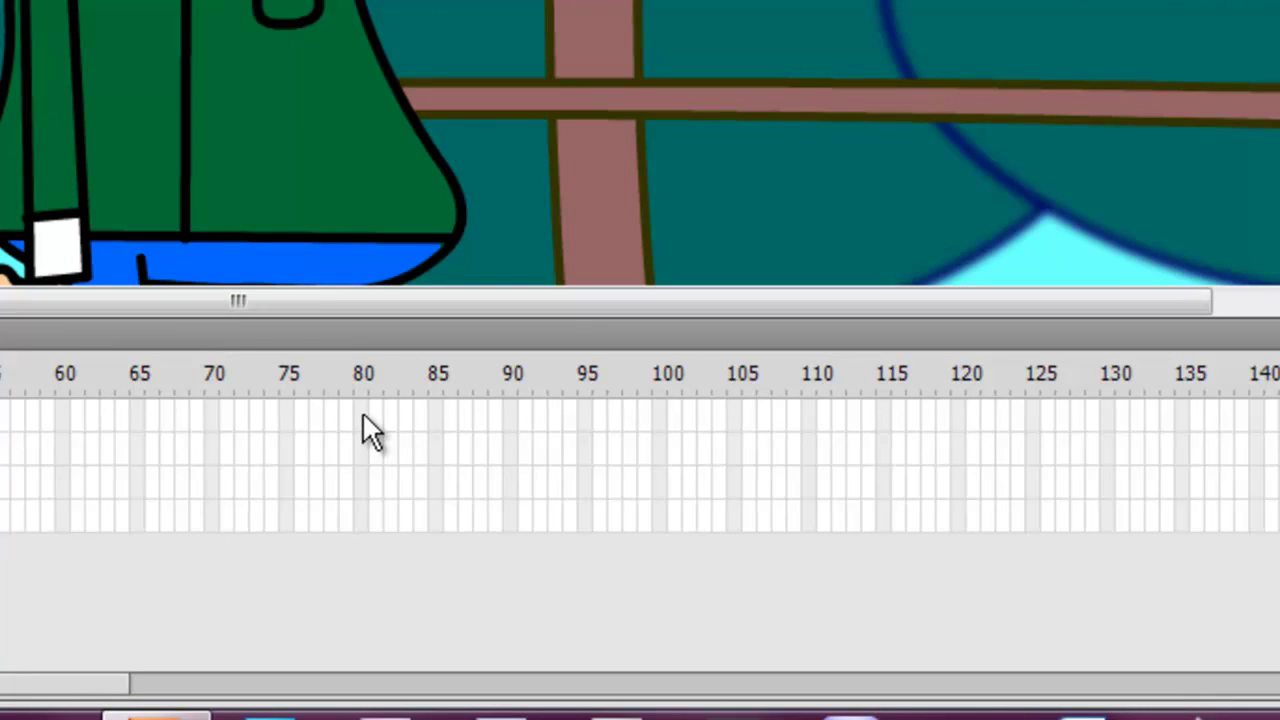
Select frame 80 across all four layers and insert keyframes there
left_click(363, 420)
left_click(363, 524, "shift")
right_click(363, 526)
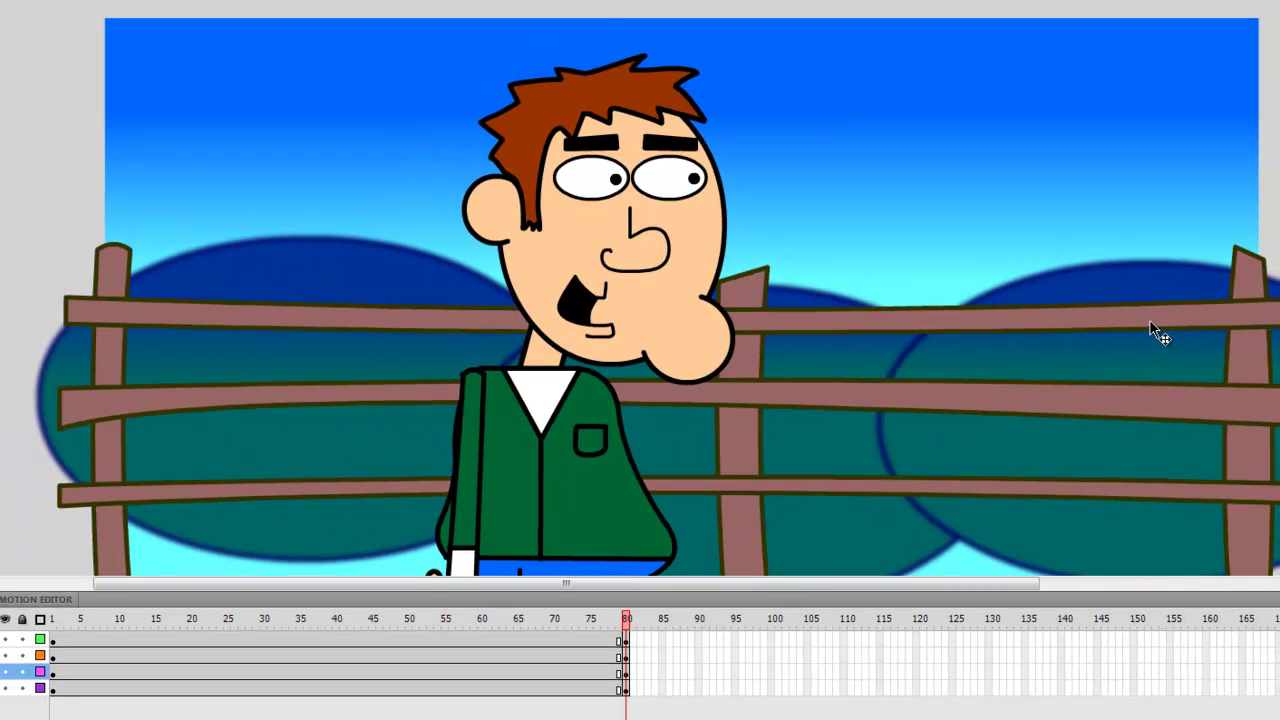
Move the fence and hills left at frame 80 and classic-tween both layers from frame 1
left_click_drag(1148, 316, 886, 327)
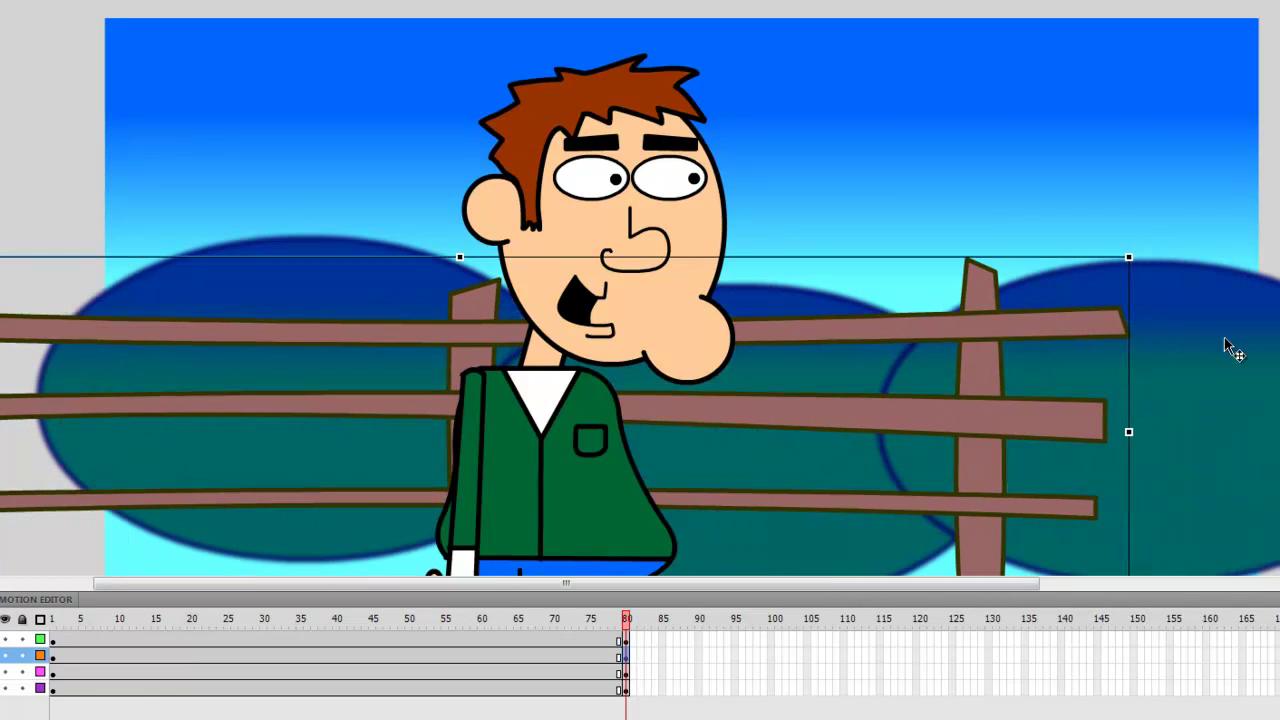
left_click_drag(1230, 339, 1098, 341)
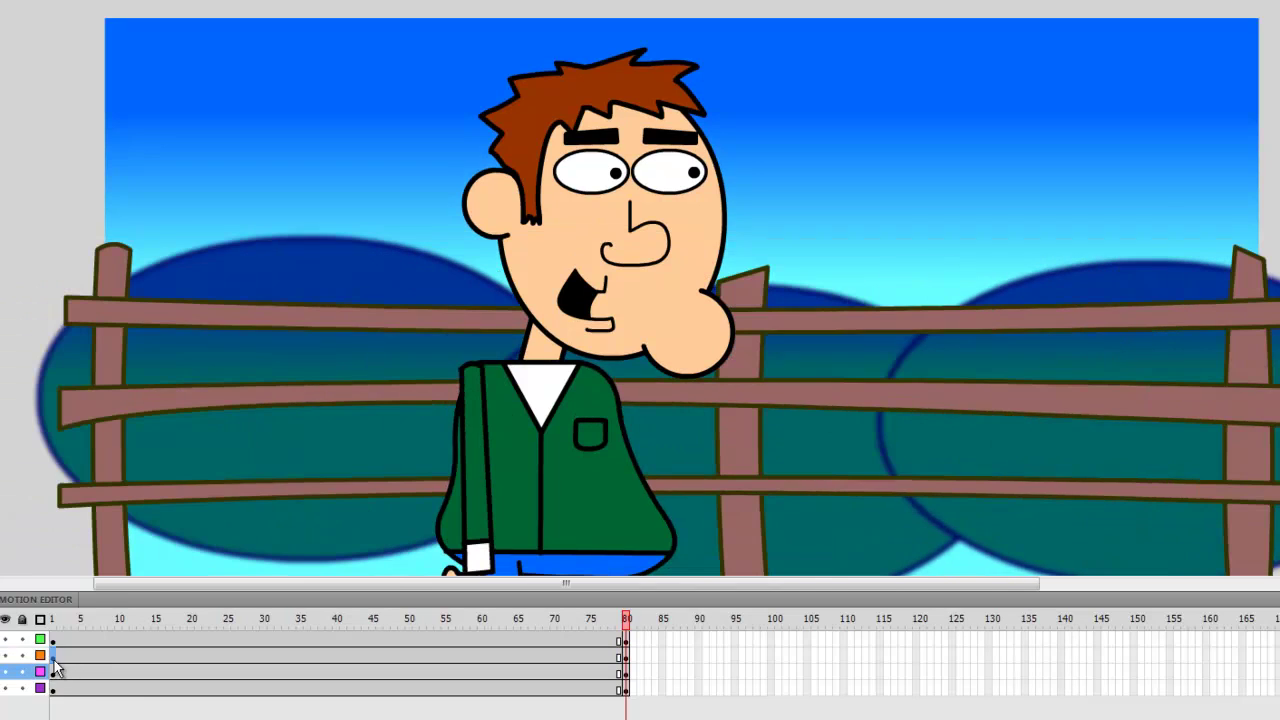
left_click(53, 656)
left_click(53, 672)
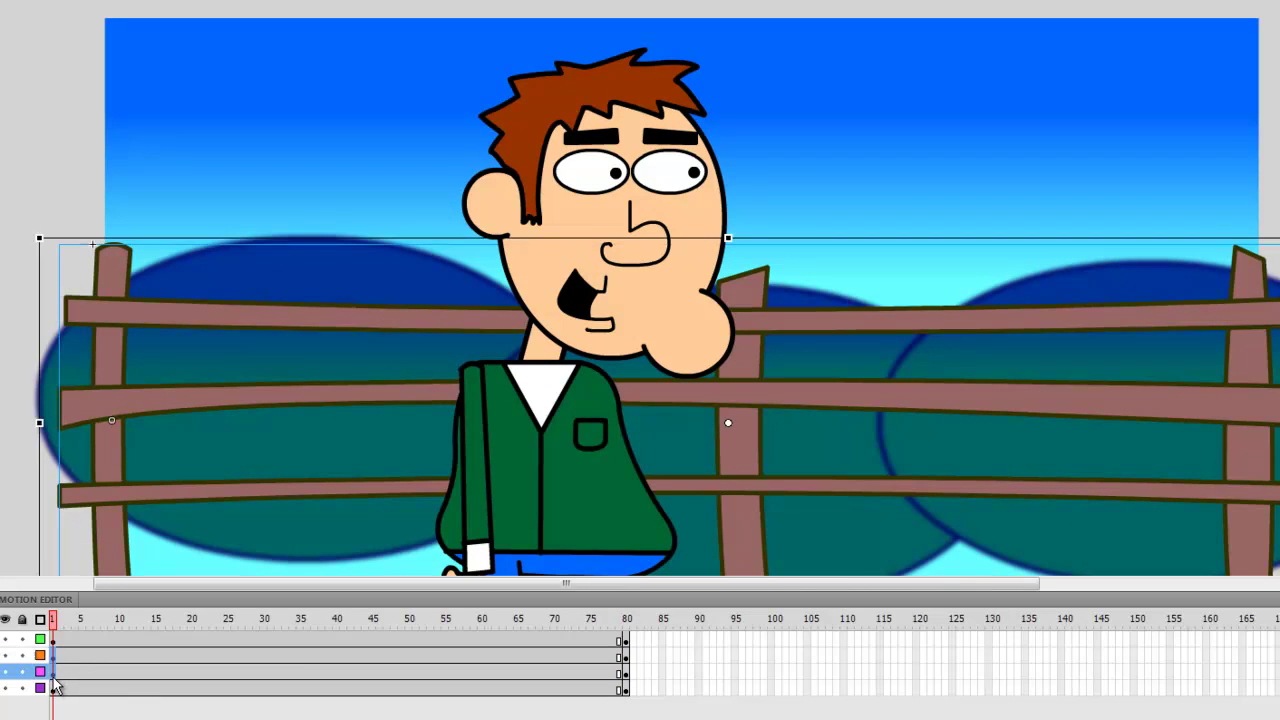
right_click(53, 677)
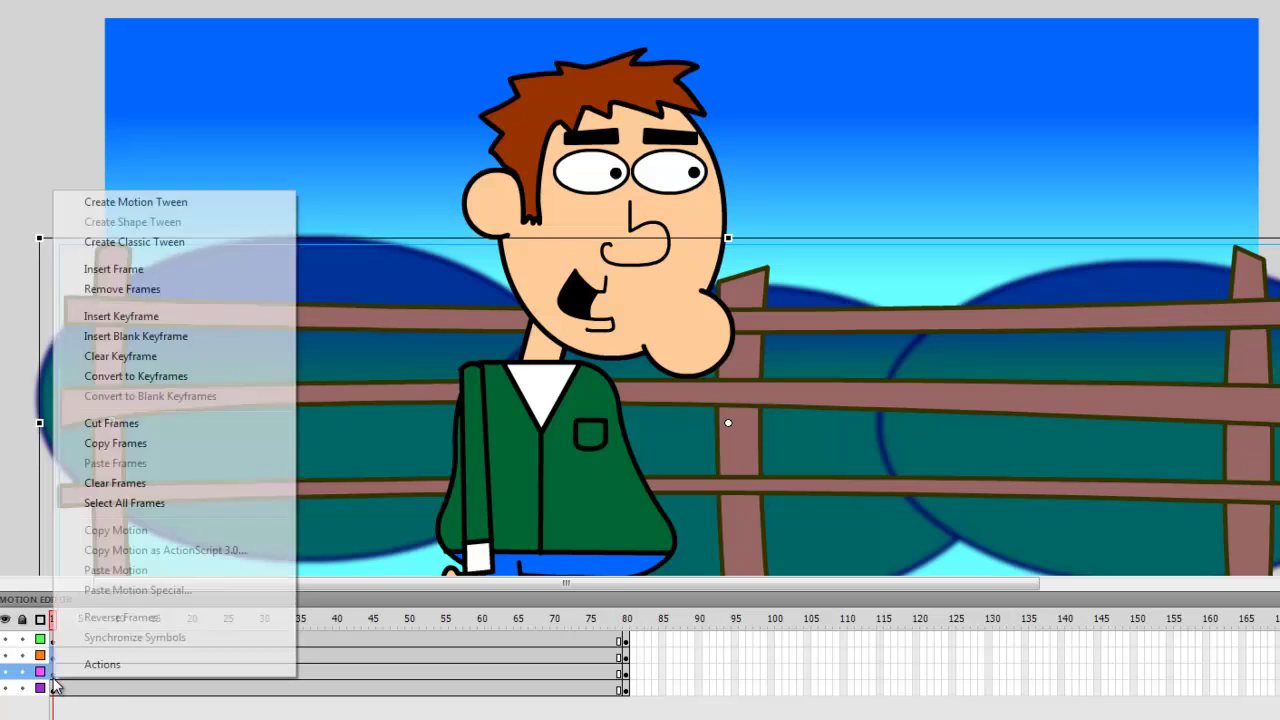
left_click(150, 243)
Scrub the timeline through frame 80 to preview the tracking-shot motion
left_click_drag(126, 641, 557, 642)
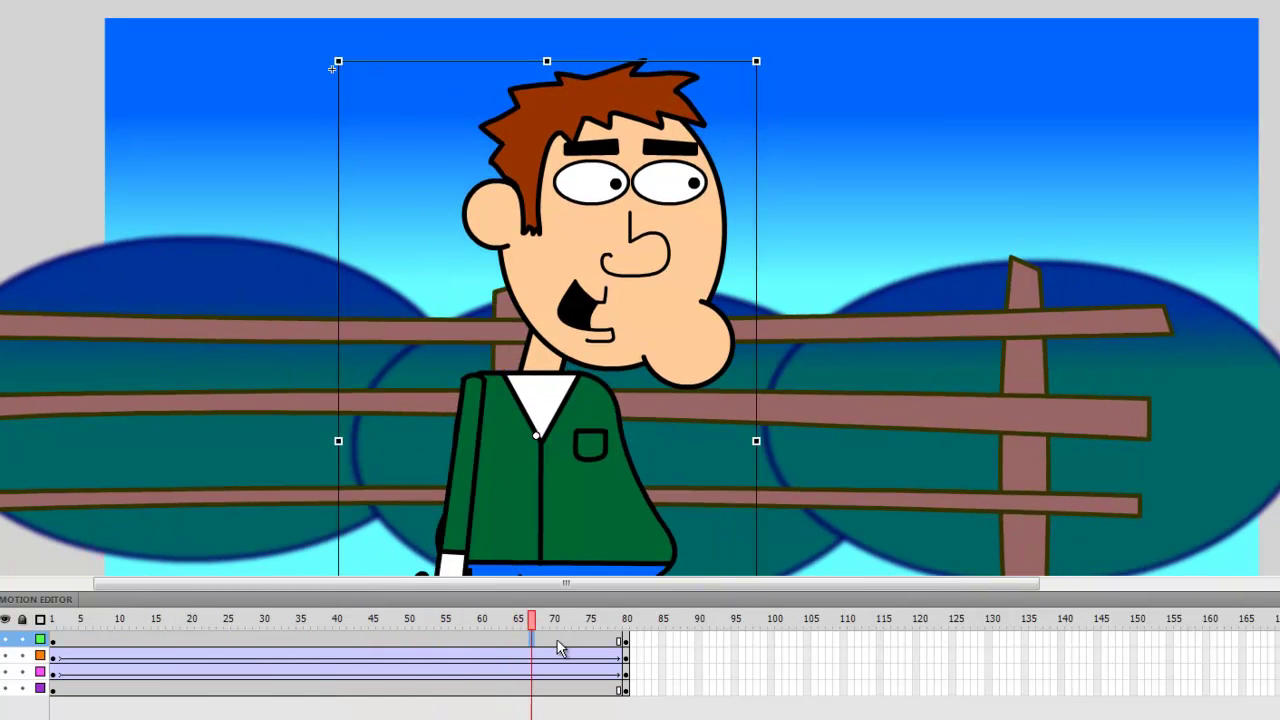
left_click(606, 641)
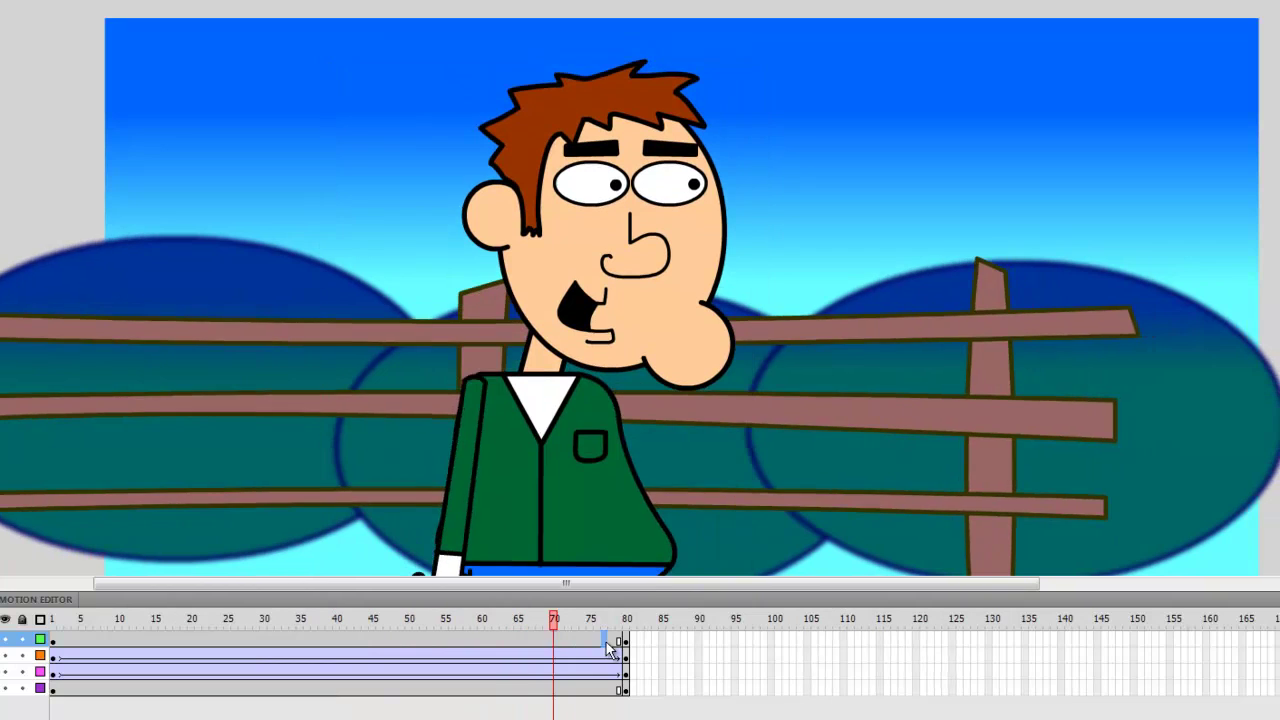
left_click(625, 642)
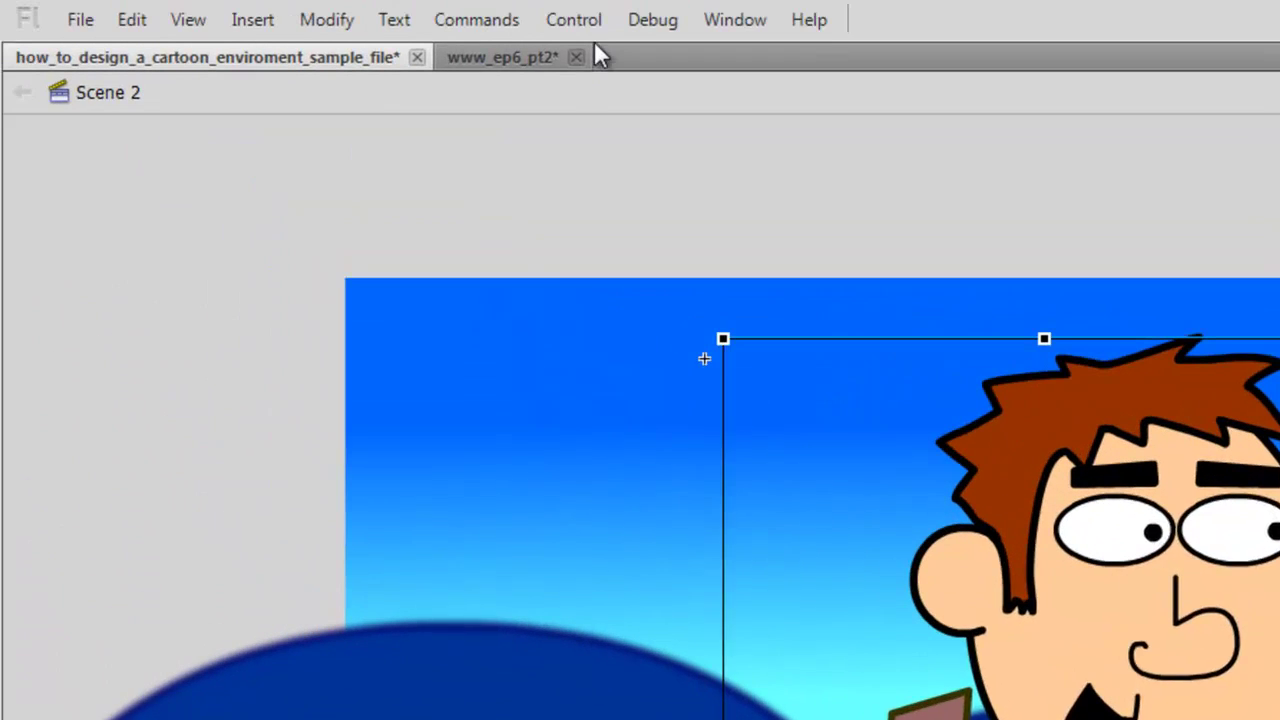
Run Control > Test Movie to export the SWF and play both scenes in the test player
left_click(599, 36)
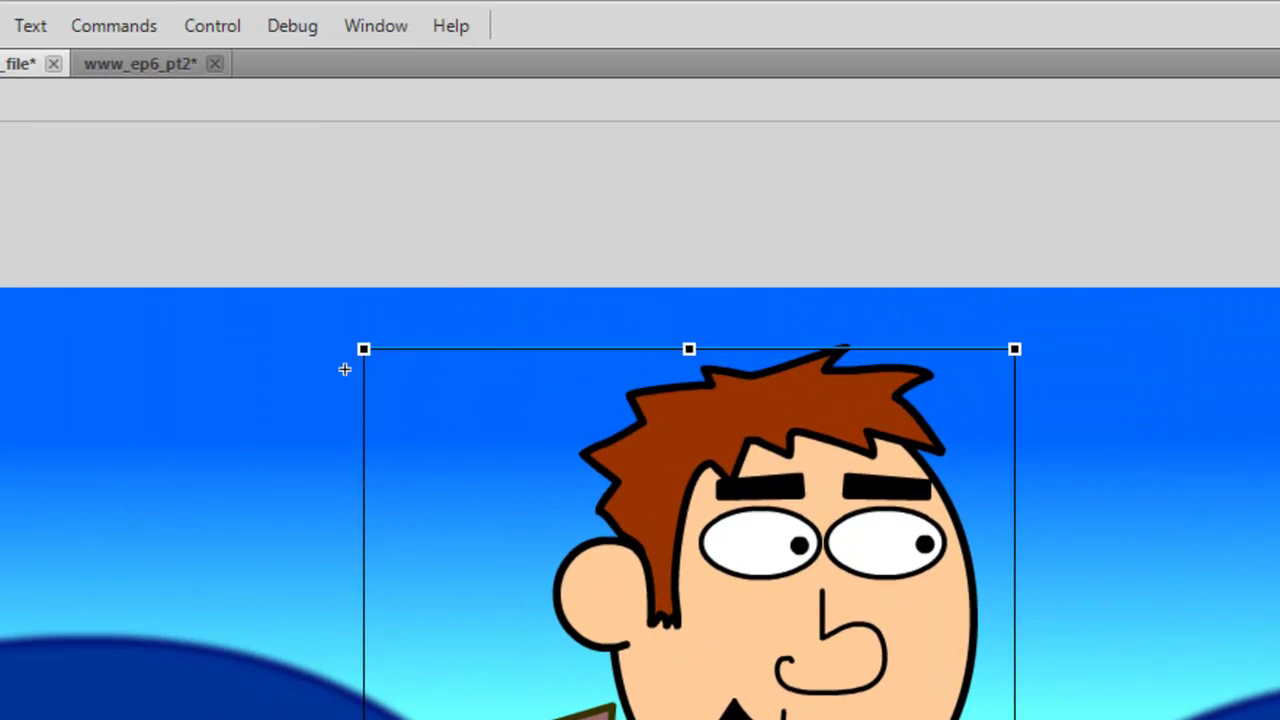
left_click(223, 24)
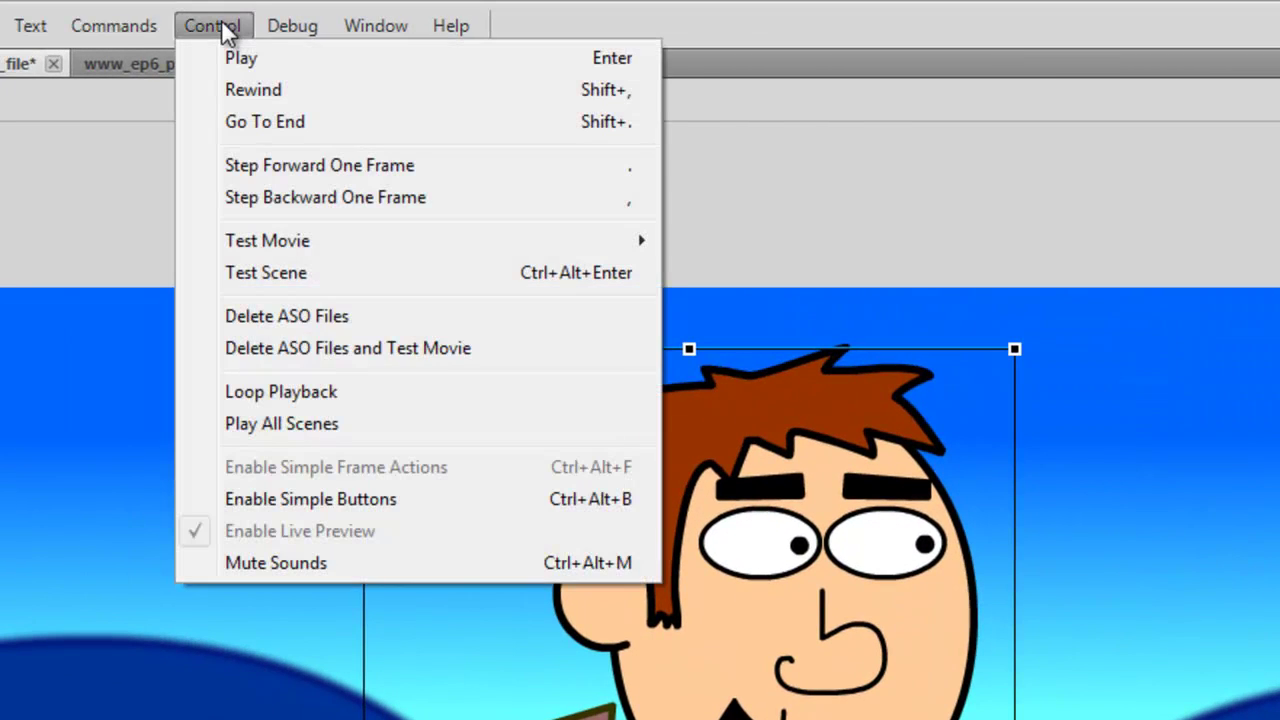
mouse_move(262, 241)
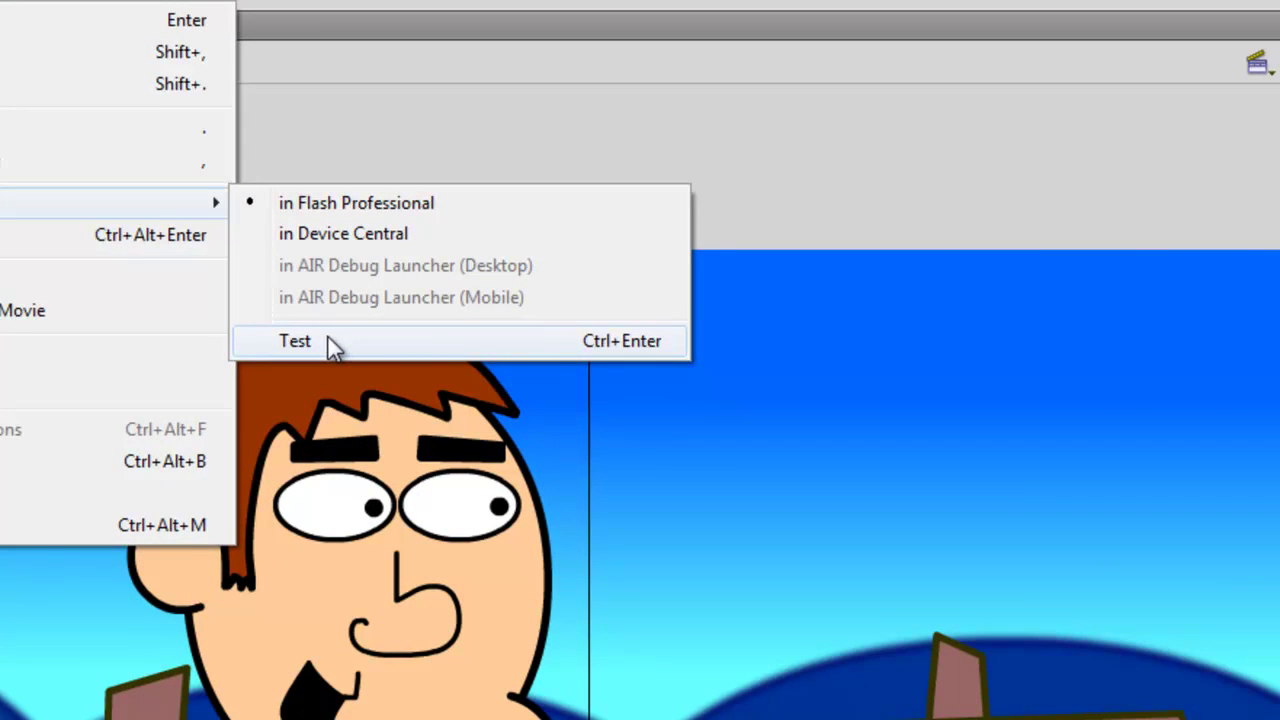
left_click(295, 341)
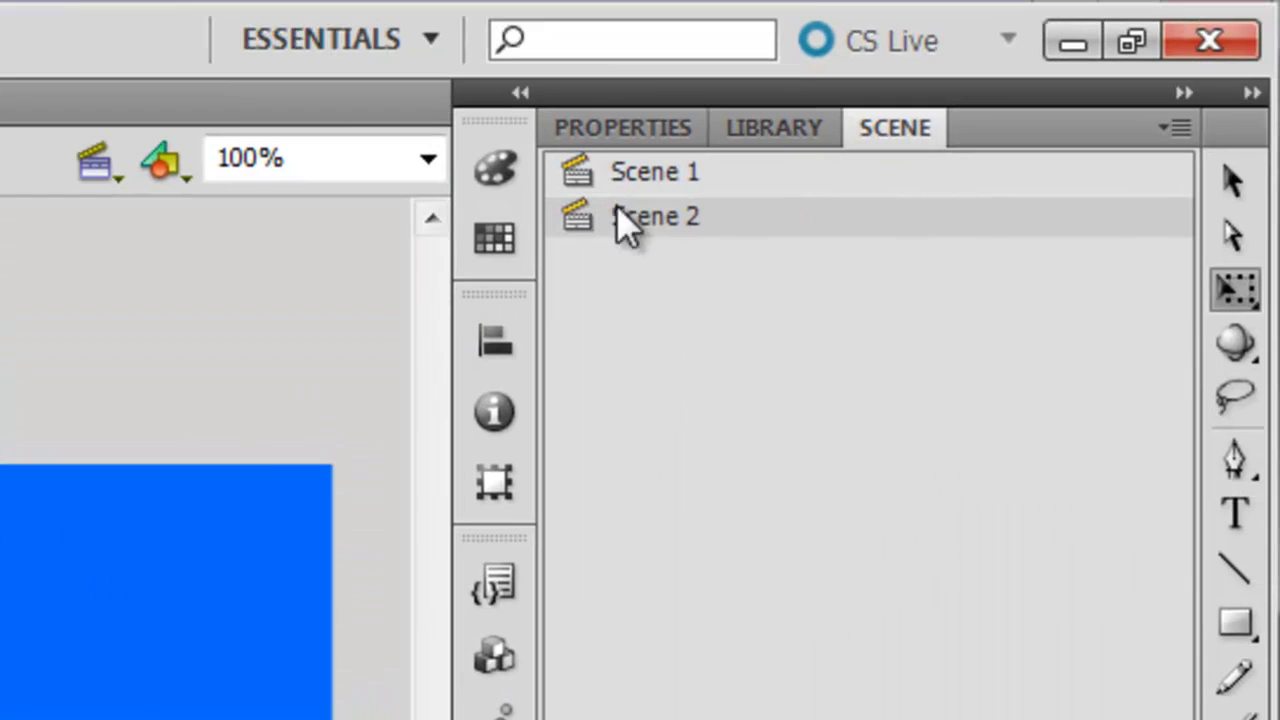
Rename Scene 1 to 'Beginning' in the Scene panel
double_click(656, 180)
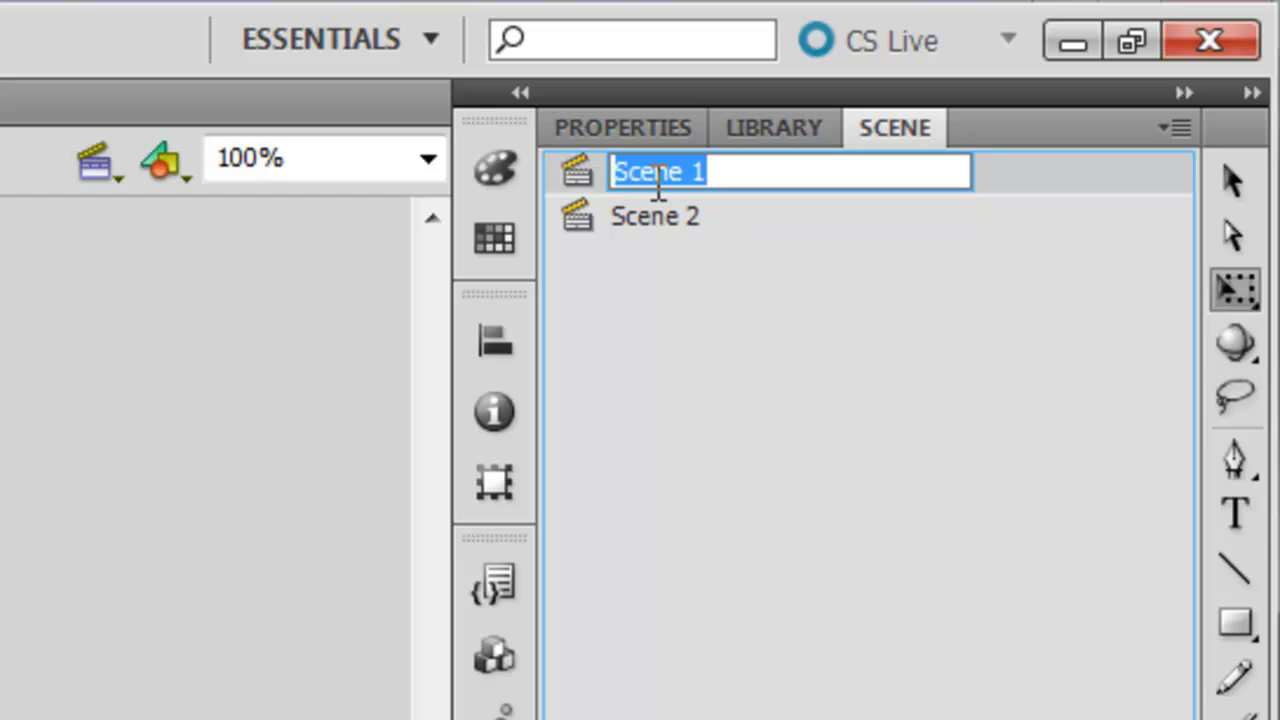
type("Beg")
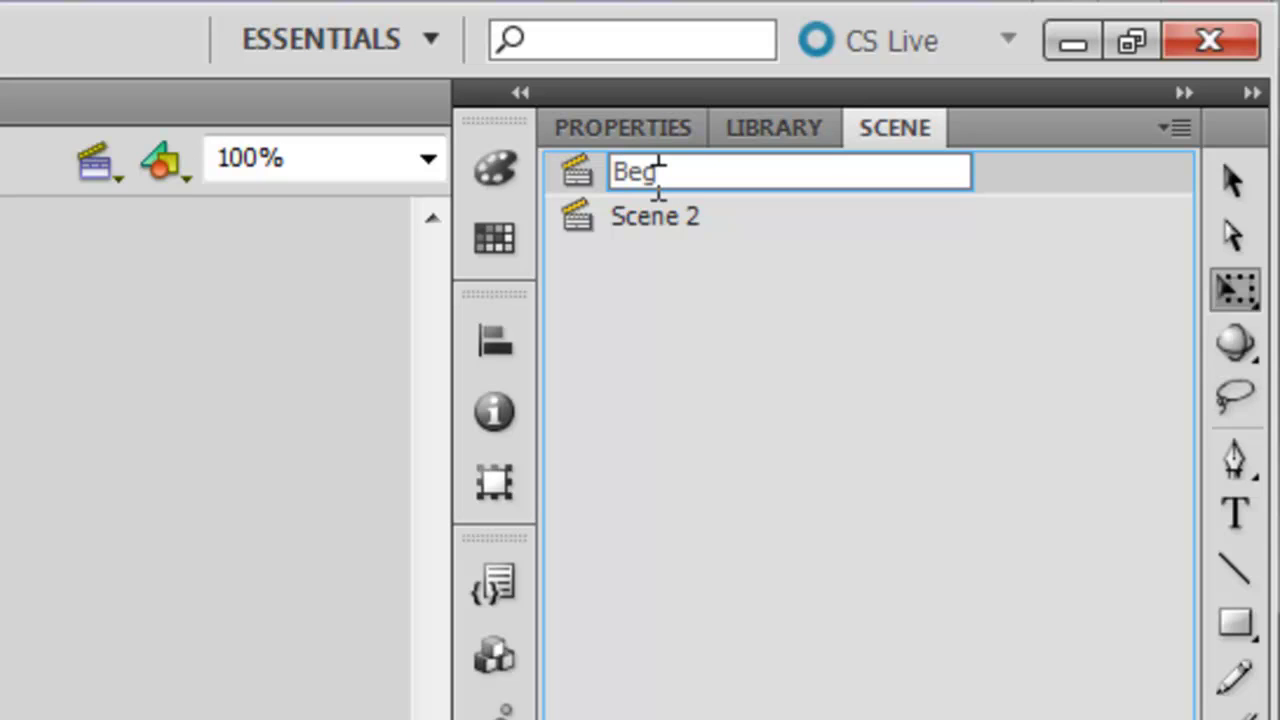
type("inning")
key("Return")
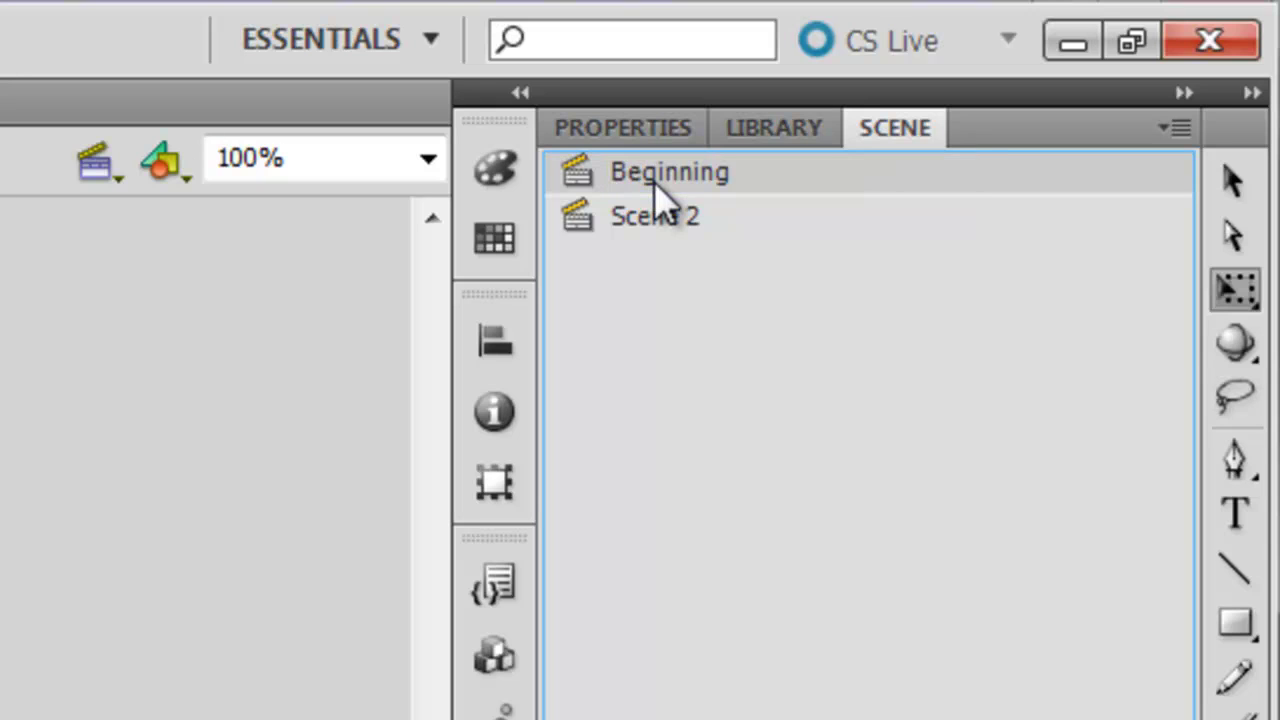
Rename Scene 2 to 'Close up', drag it above Beginning, then return it below
left_click(664, 214)
double_click(668, 216)
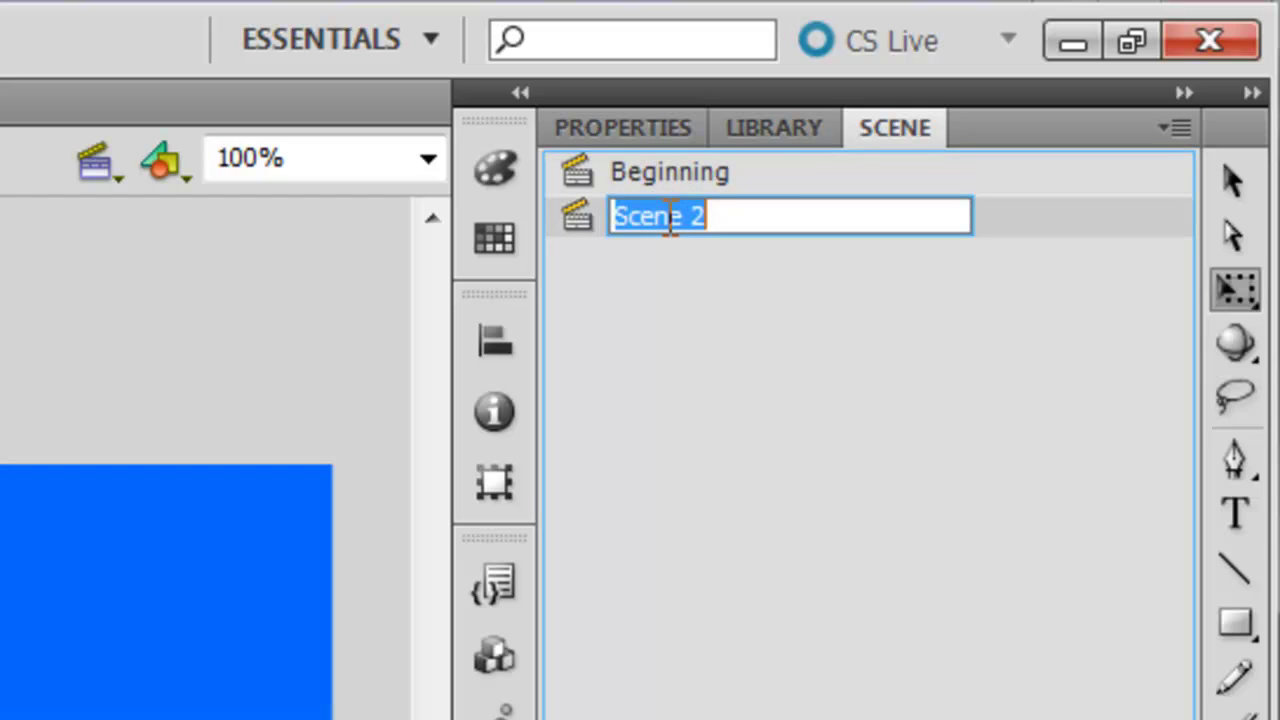
type("CLop")
key("BackSpace")
key("BackSpace")
key("BackSpace")
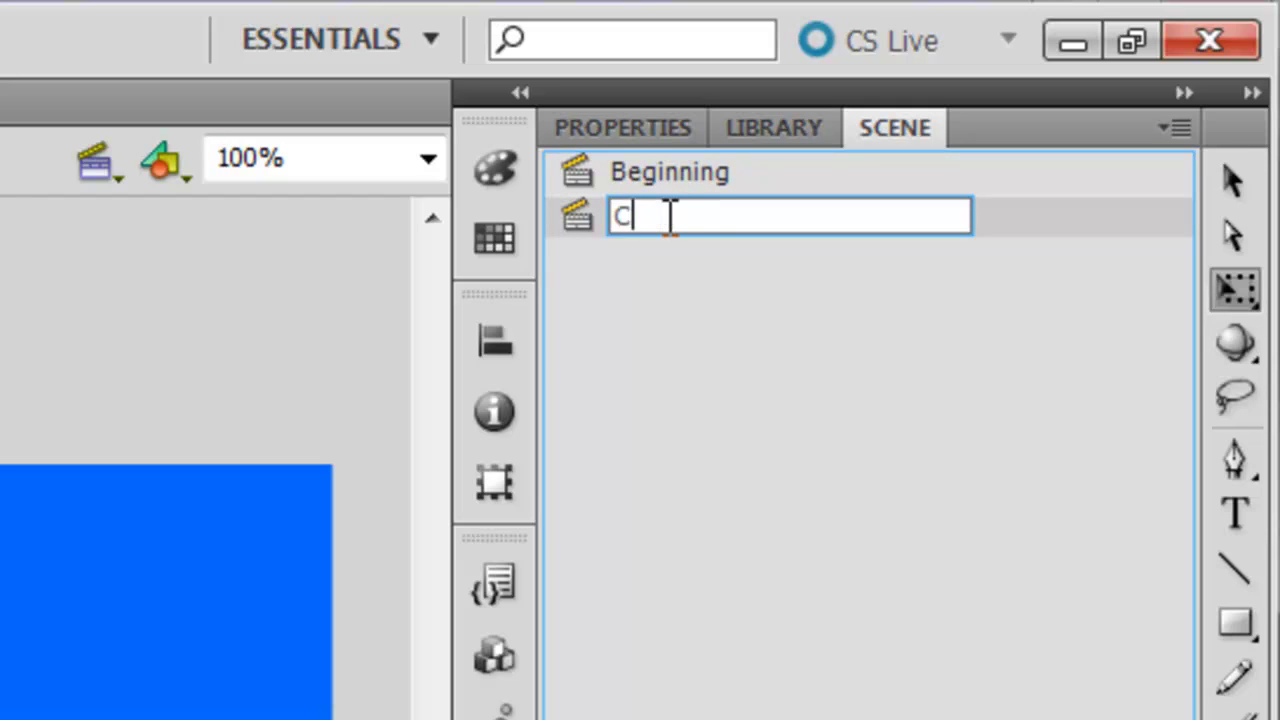
type("lose up")
key("Return")
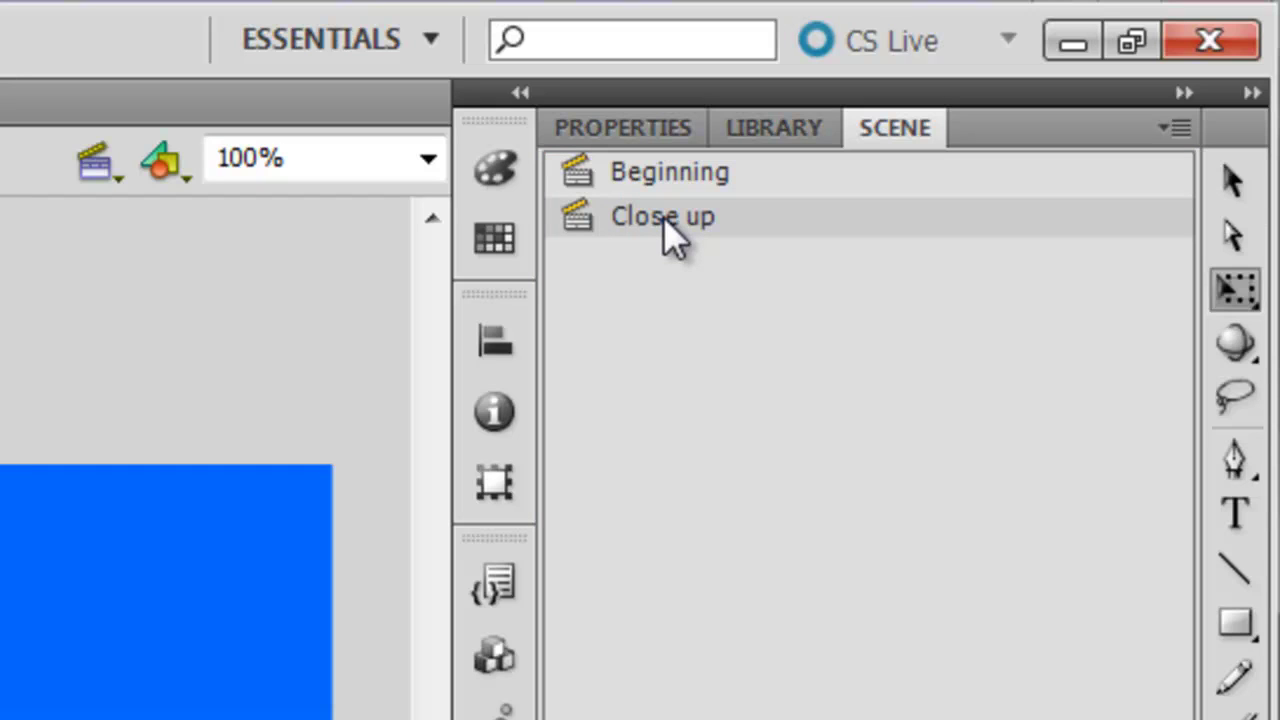
left_click_drag(663, 216, 663, 169)
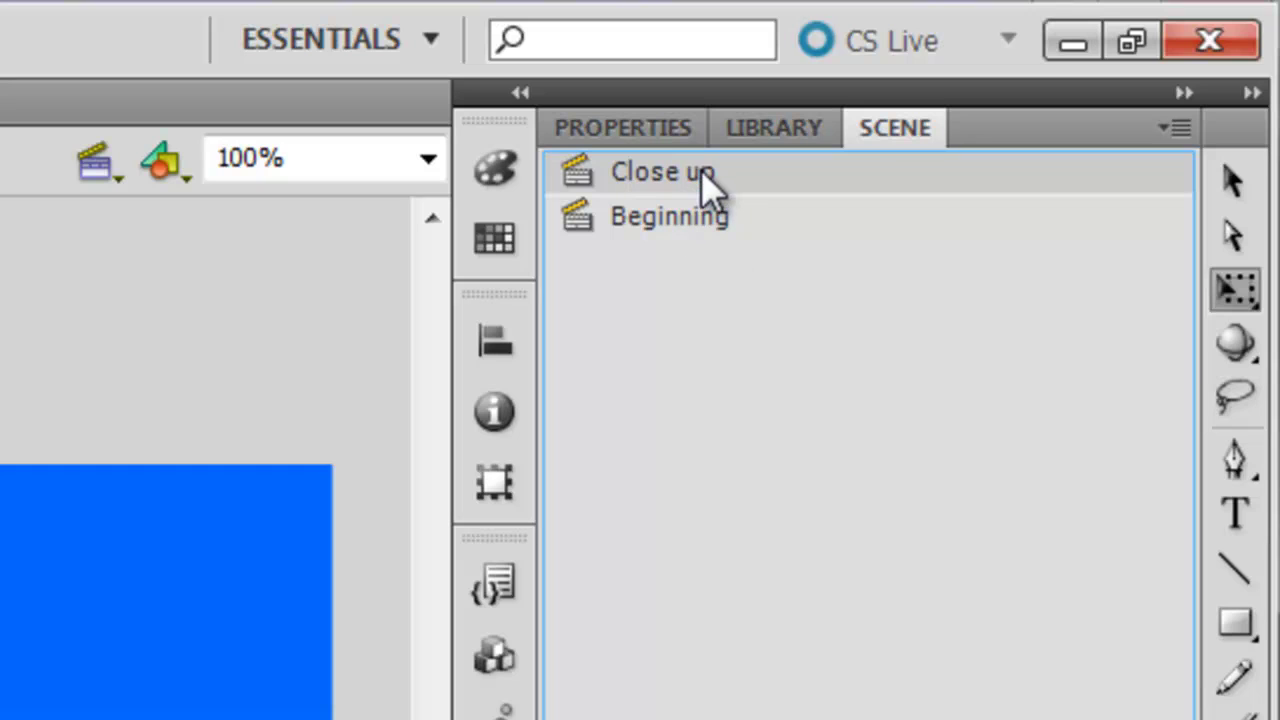
left_click_drag(673, 170, 671, 235)
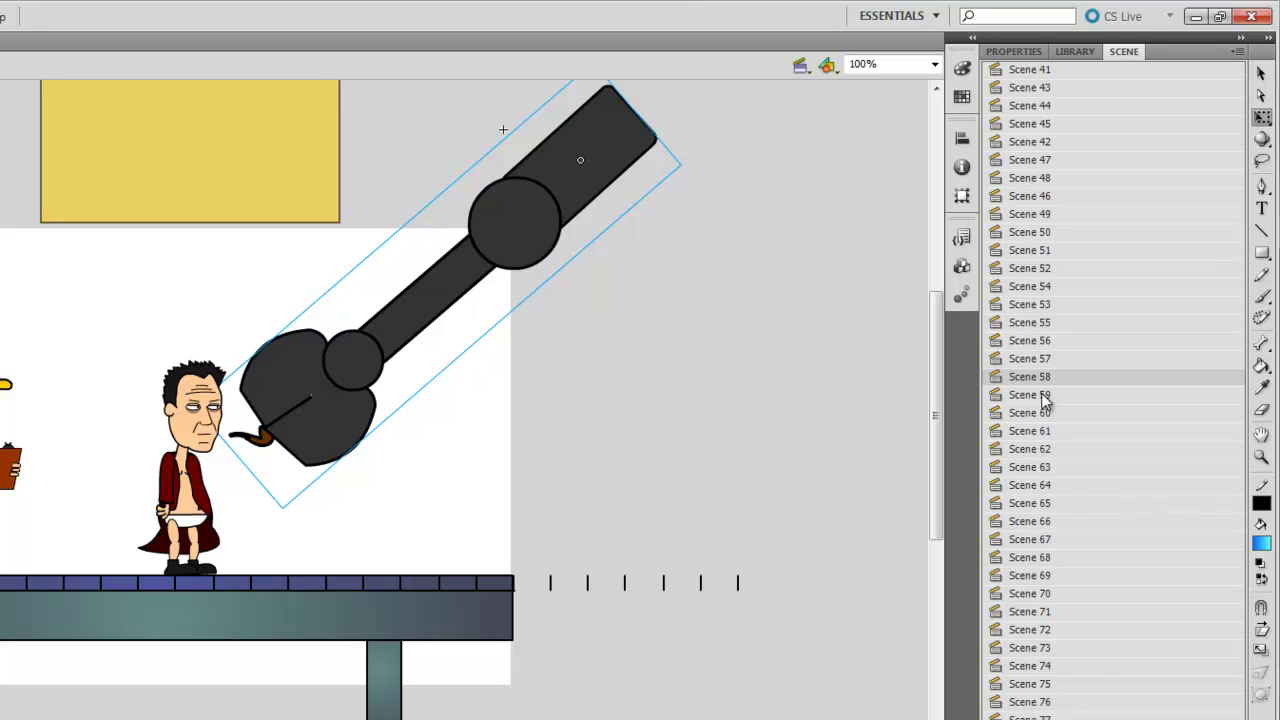
Step through Scenes 59, 60 and 61, ending on the pipe-smoking man close-up
left_click(1043, 398)
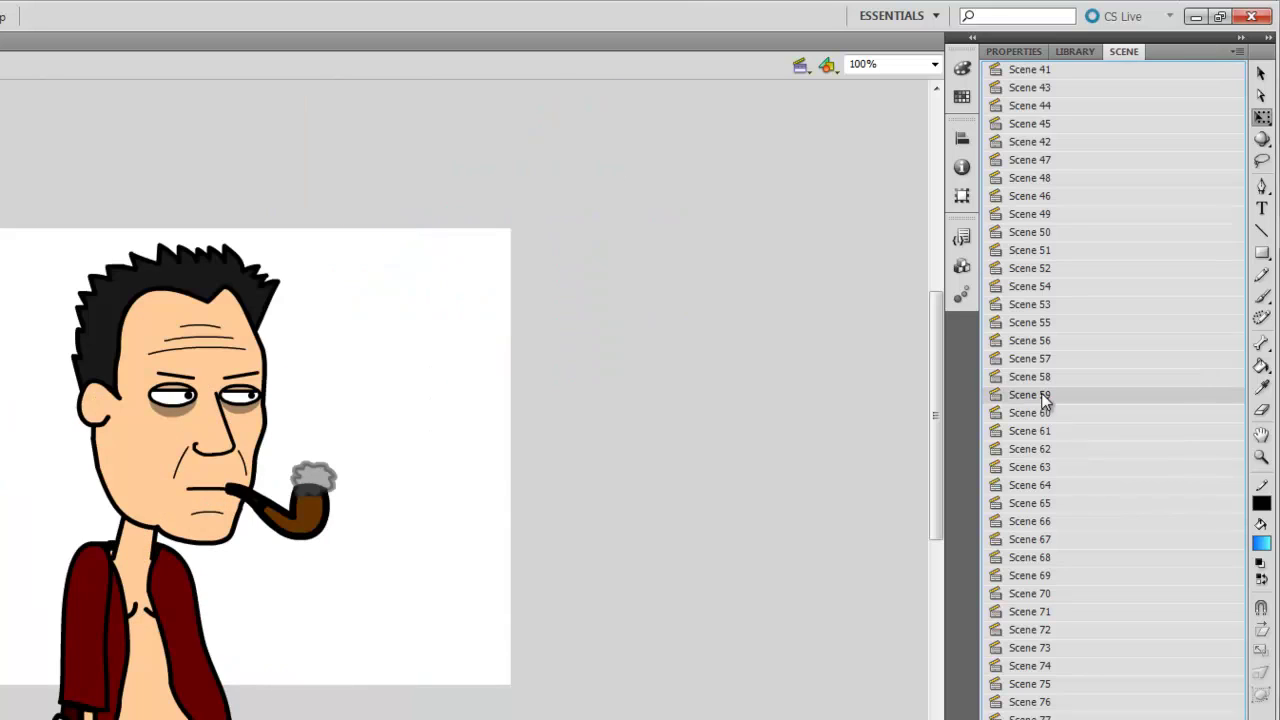
left_click(1043, 413)
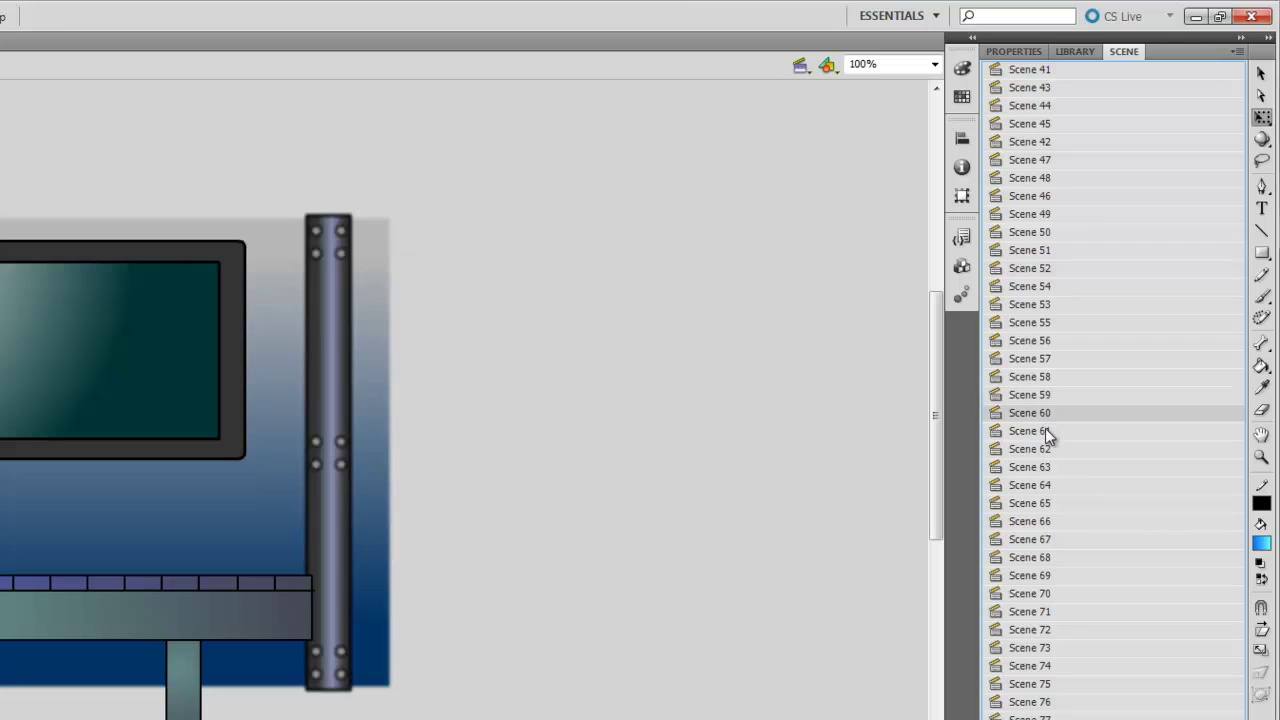
left_click(1045, 430)
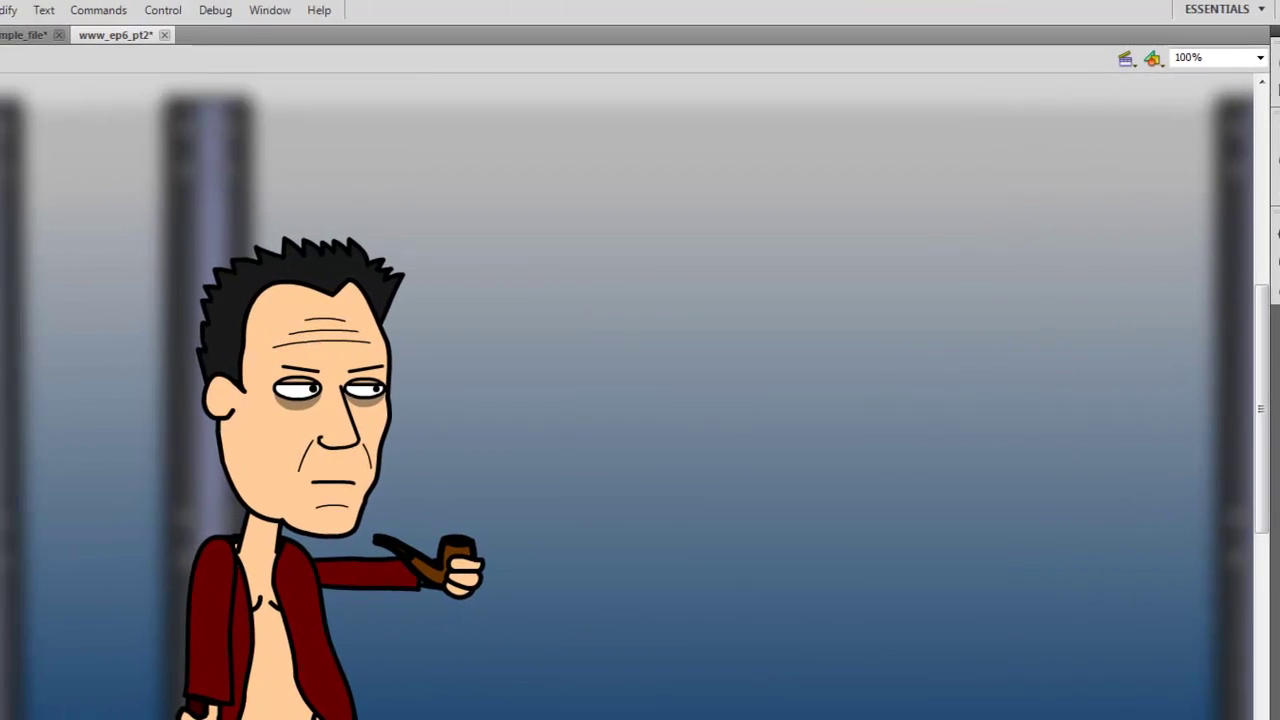